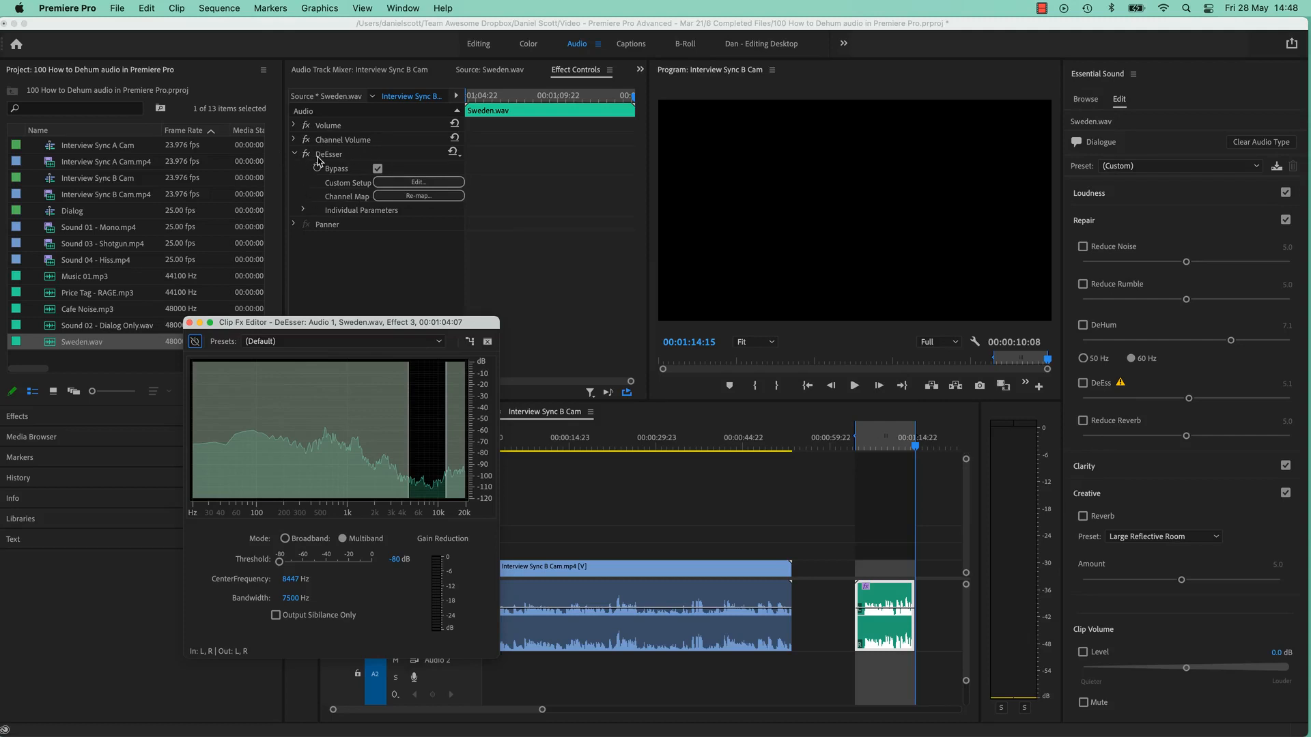
{"action": "left_click_drag", "start_coordinate": [462, 333], "coordinate": [848, 256]}
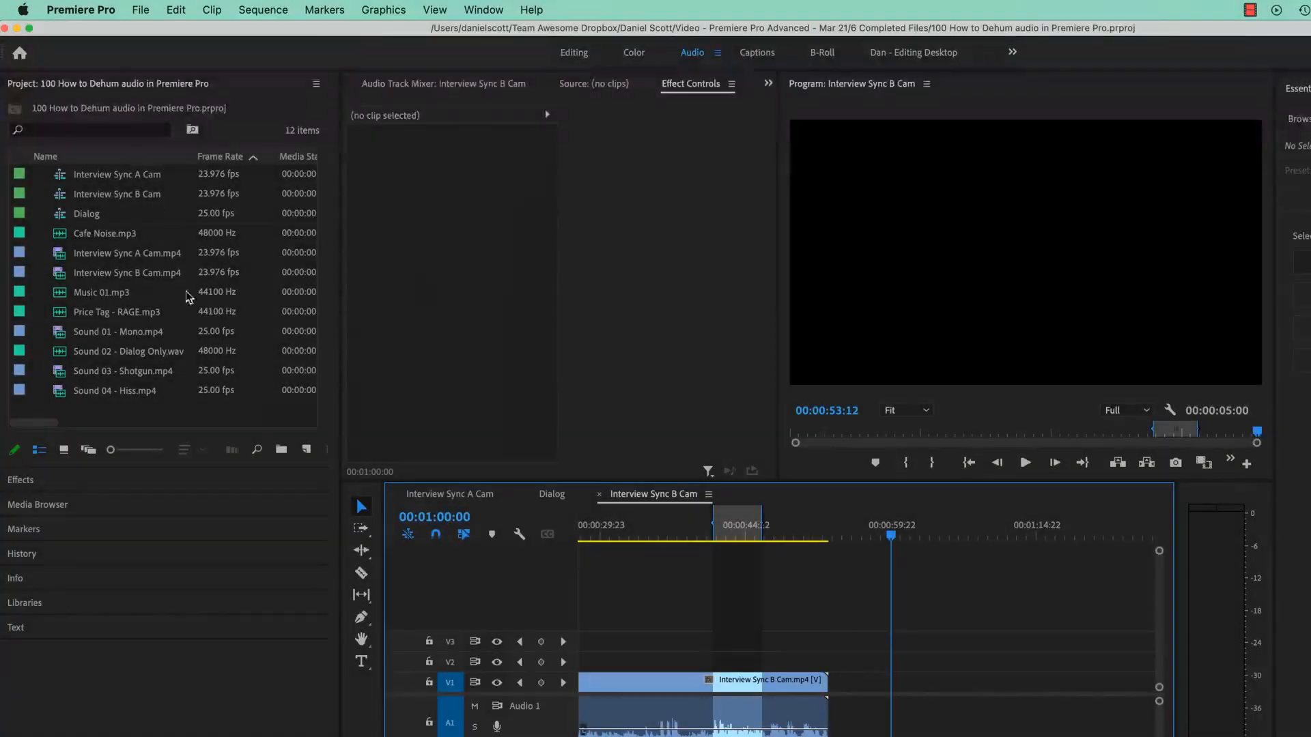
- Import Sweden.wav from the Sound folder of the Exercise Files into the project
{"action": "double_click", "coordinate": [119, 417]}
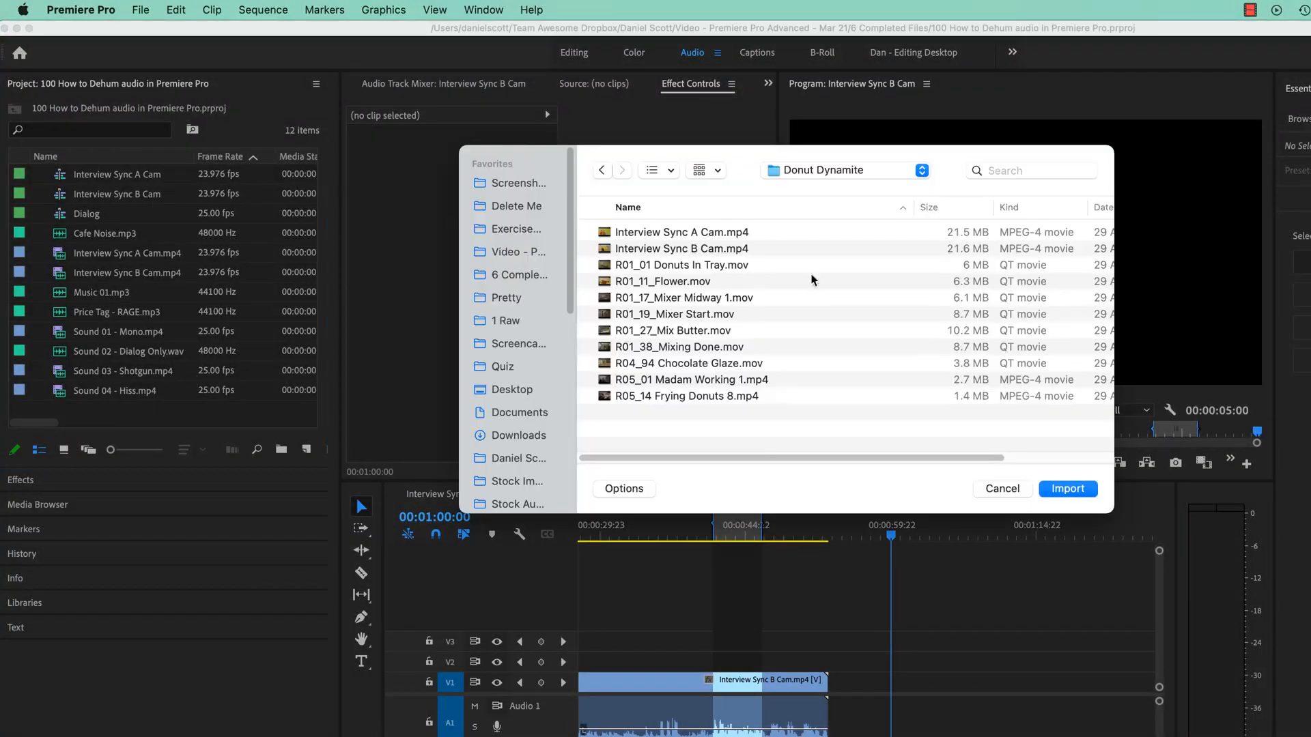
{"action": "left_click", "coordinate": [815, 176]}
{"action": "left_click", "coordinate": [817, 193]}
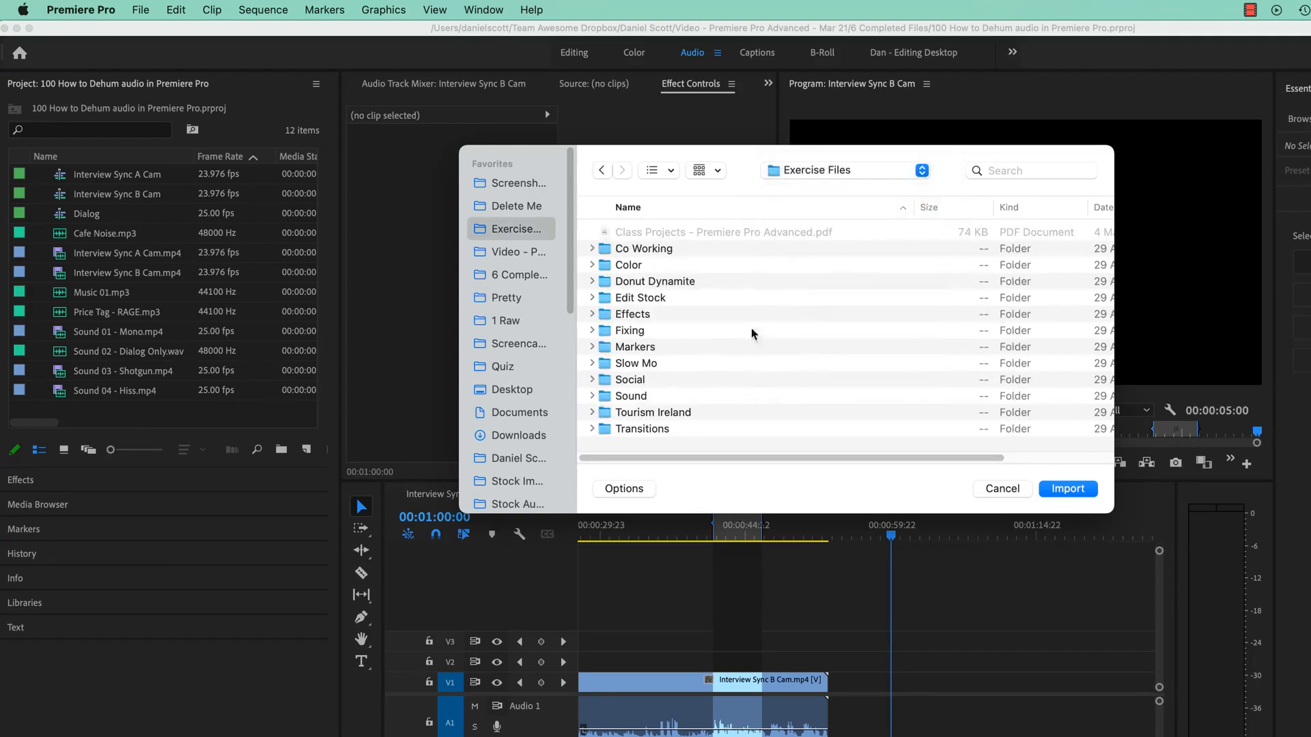
{"action": "double_click", "coordinate": [635, 397]}
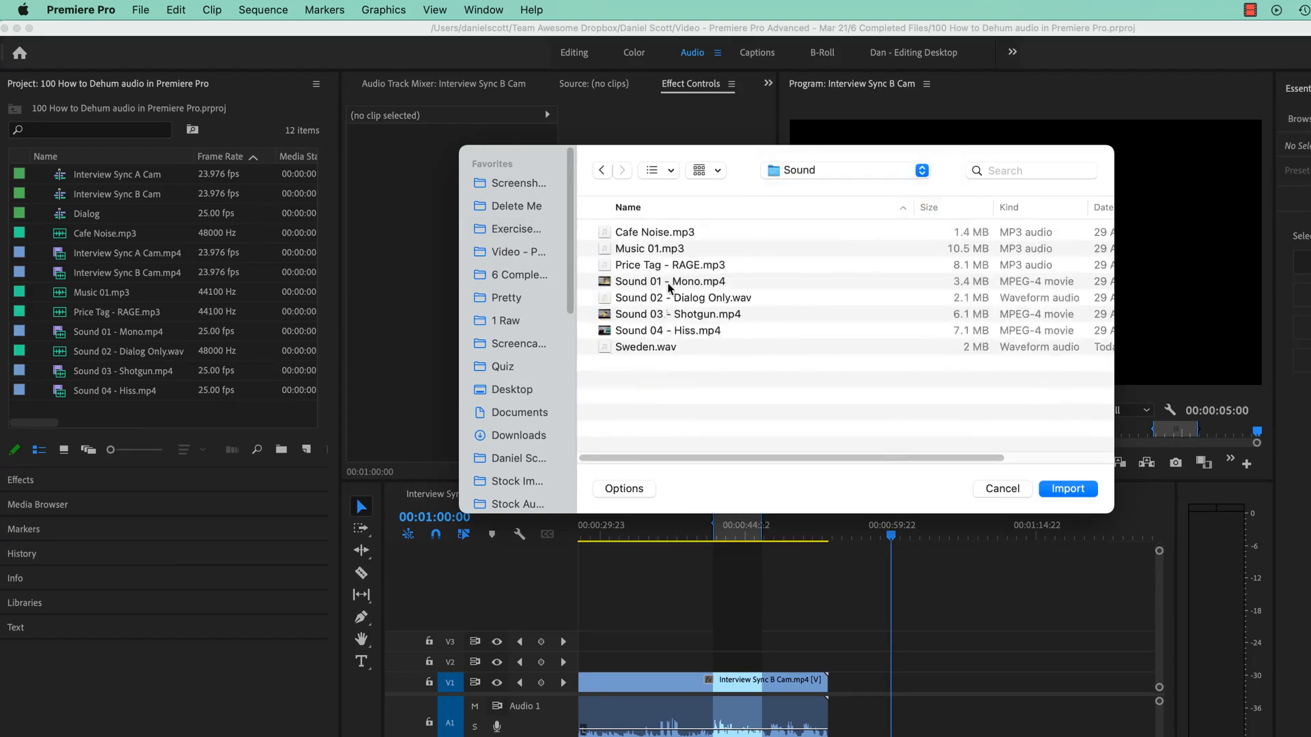
{"action": "left_click", "coordinate": [658, 346]}
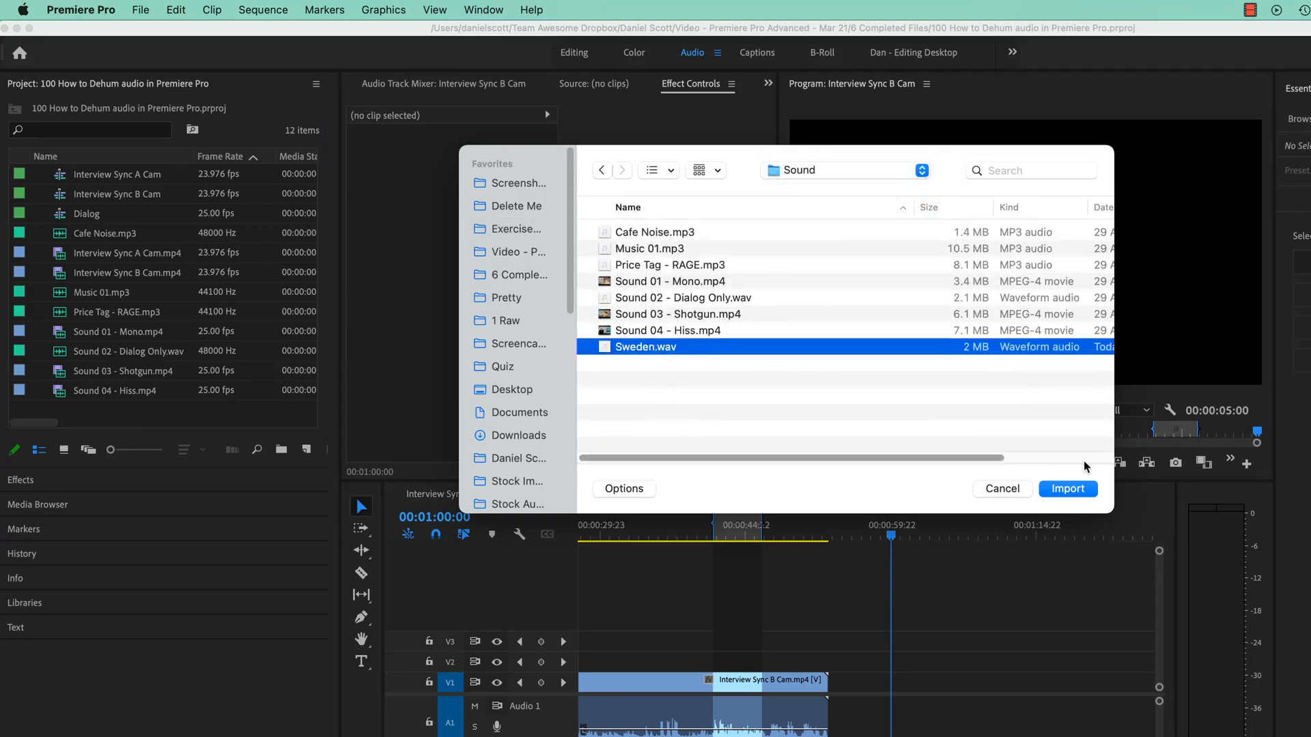
{"action": "left_click", "coordinate": [1069, 487]}
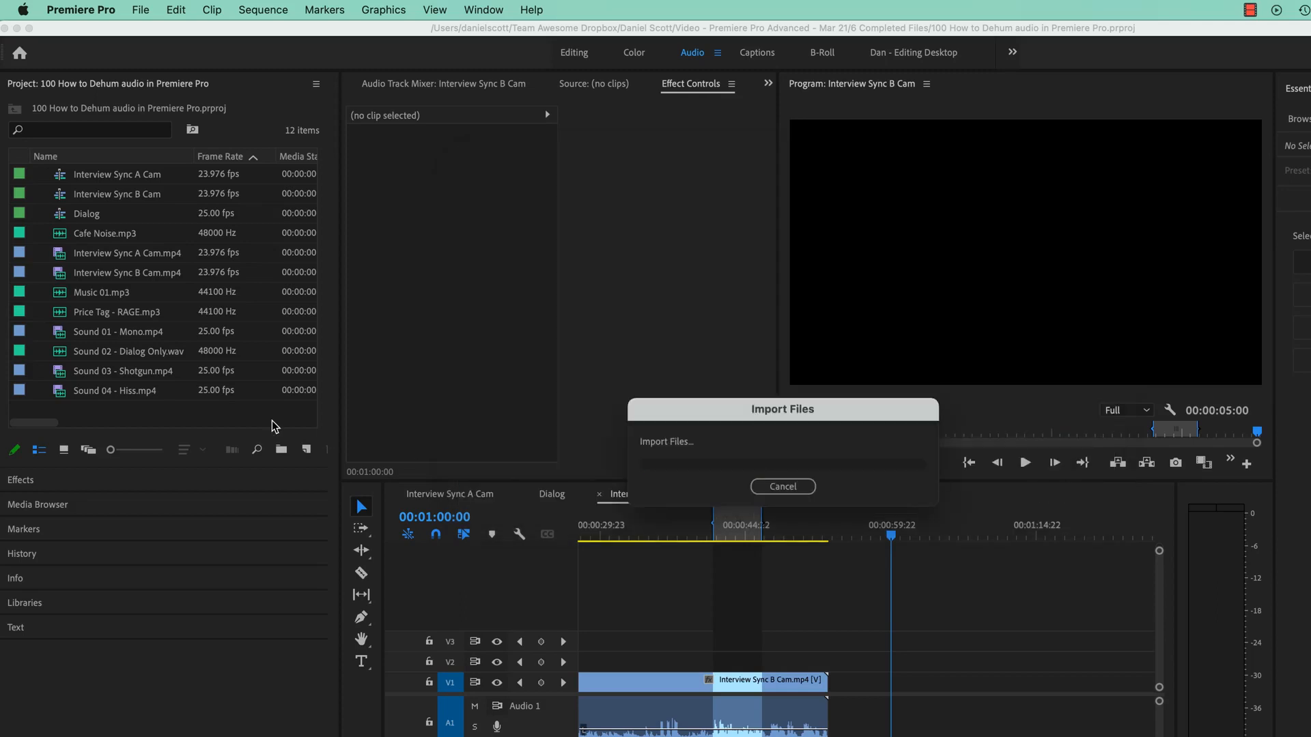
- Open Sweden.wav in the source monitor and play the beginning of the recording
{"action": "double_click", "coordinate": [67, 411]}
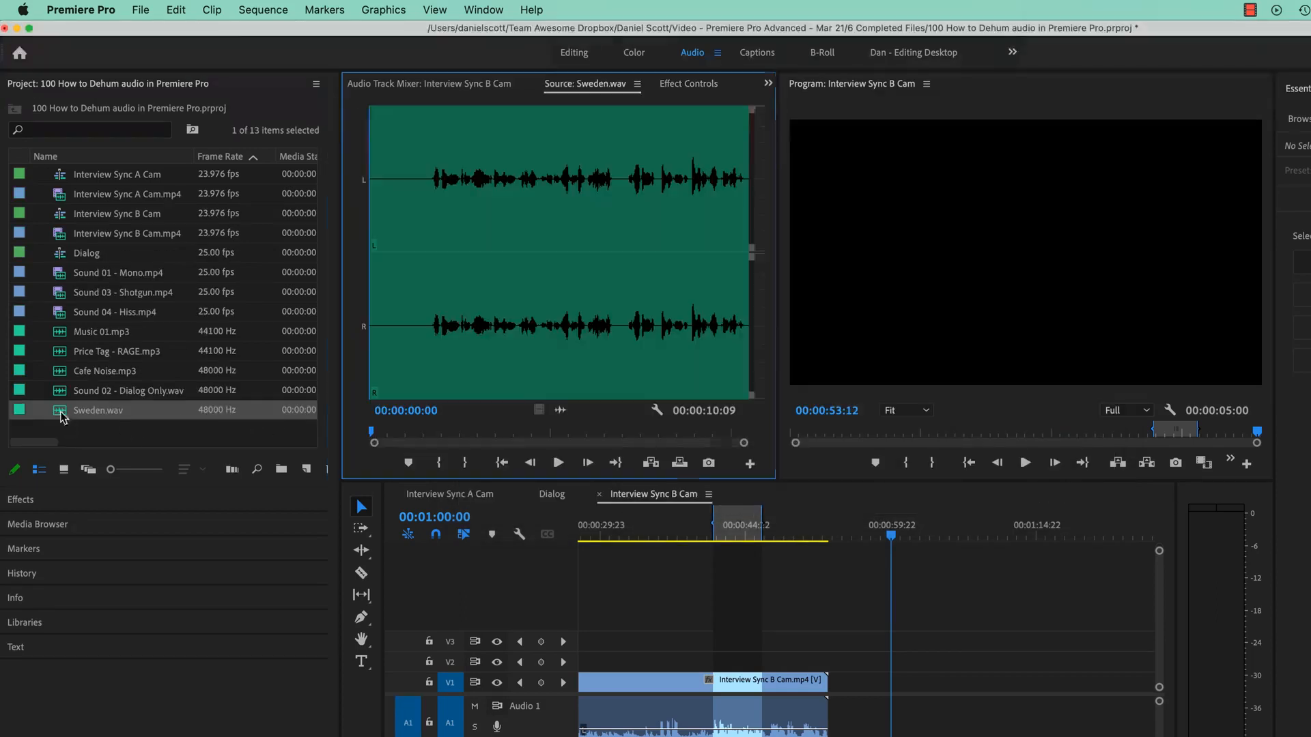
{"action": "left_click", "coordinate": [551, 467]}
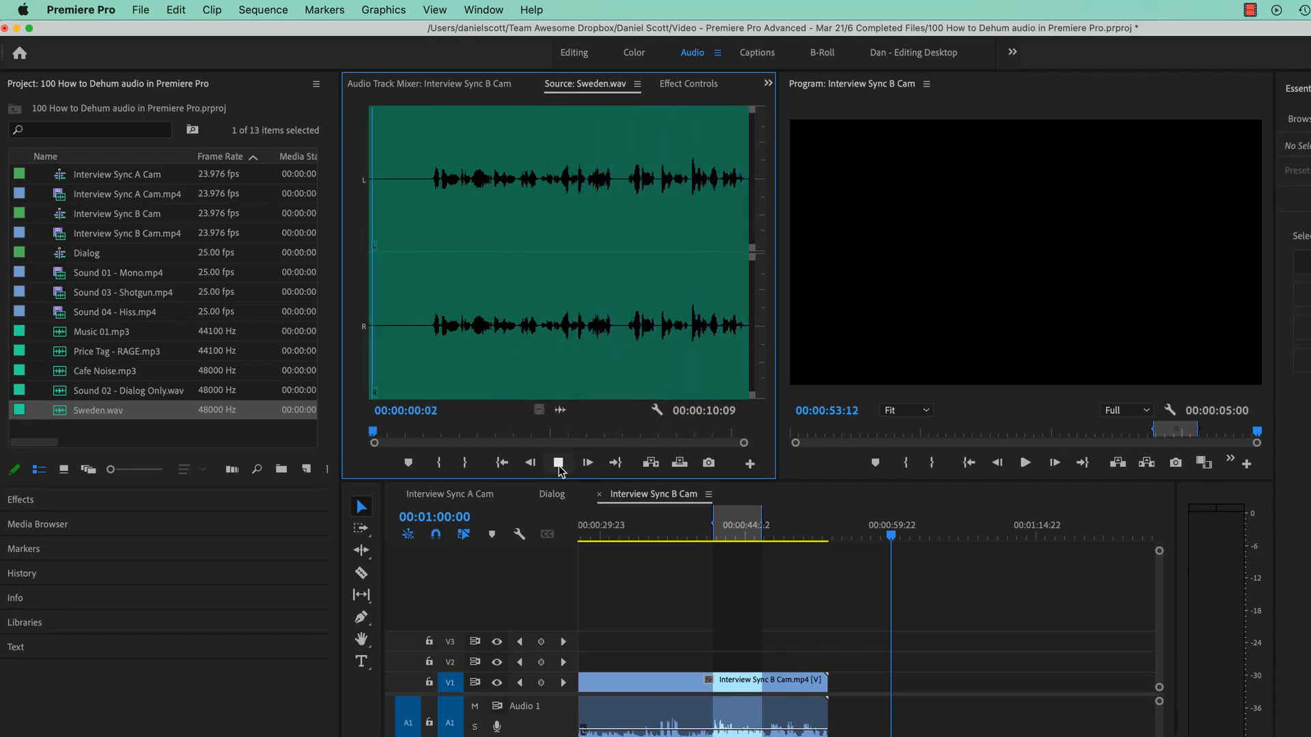
{"action": "left_click", "coordinate": [558, 464]}
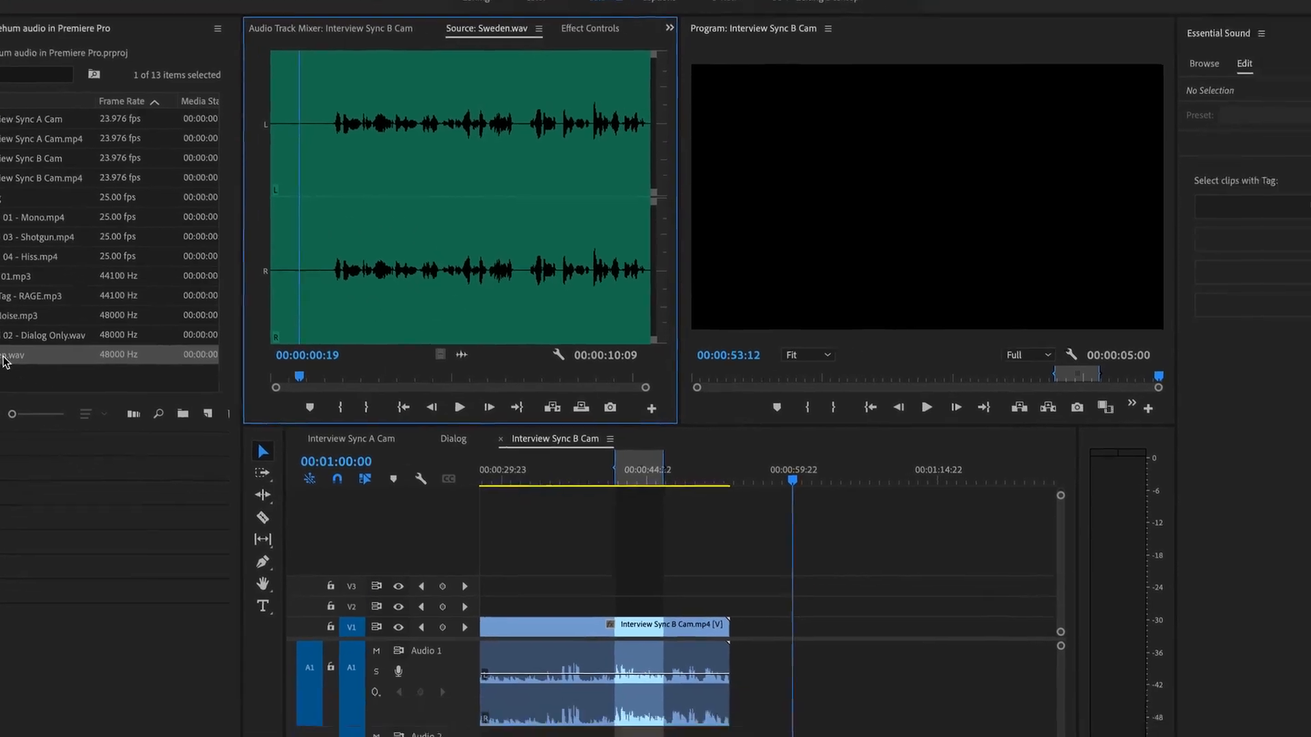
- Place Sweden.wav on track Audio 1 after the interview clip and move the playhead to 00:01:06:06
{"action": "left_click_drag", "start_coordinate": [5, 360], "coordinate": [867, 685]}
{"action": "left_click", "coordinate": [850, 480]}
{"action": "left_click_drag", "start_coordinate": [688, 390], "coordinate": [692, 390]}
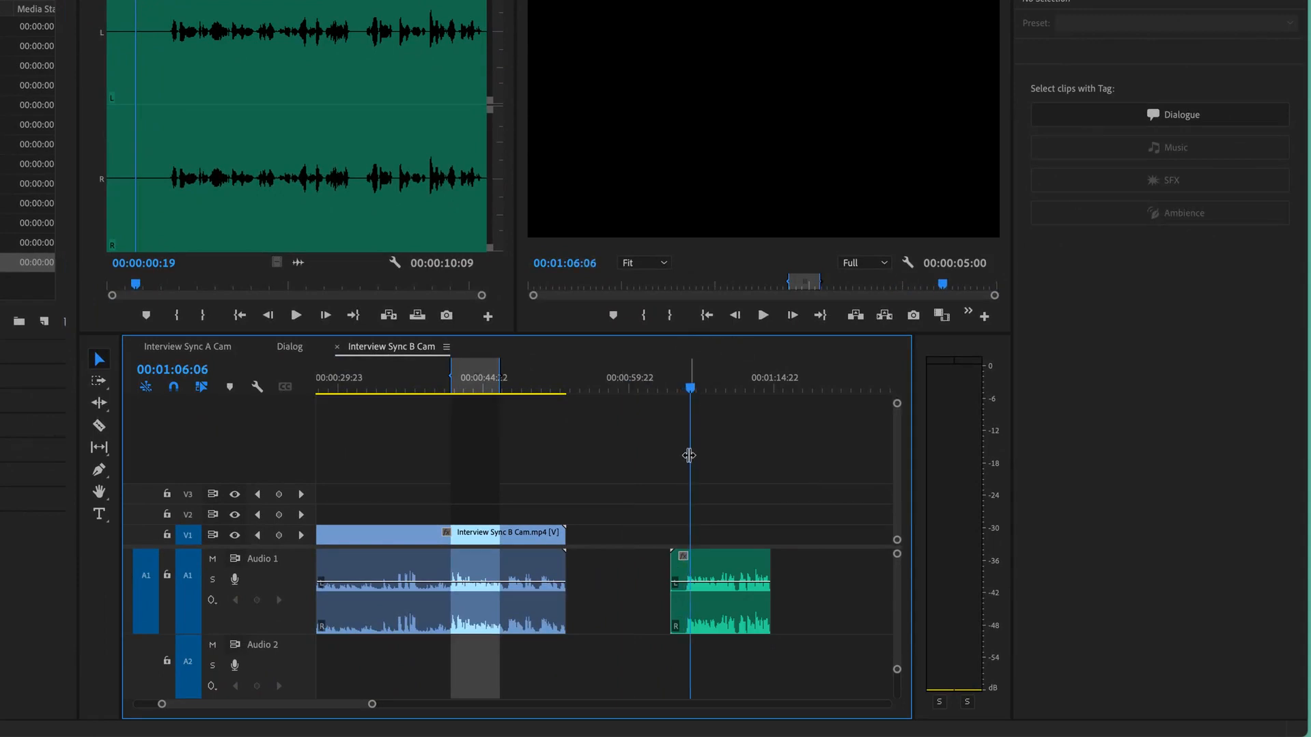
- Tag the Sweden.wav clip on Audio 1 as Dialogue and enable DeEss with its amount at 10.0
{"action": "scroll", "coordinate": [688, 457], "scroll_direction": "right", "scroll_amount": 5}
{"action": "scroll", "coordinate": [686, 460], "scroll_direction": "left", "scroll_amount": 3}
{"action": "key", "text": "equal"}
{"action": "key", "text": "equal"}
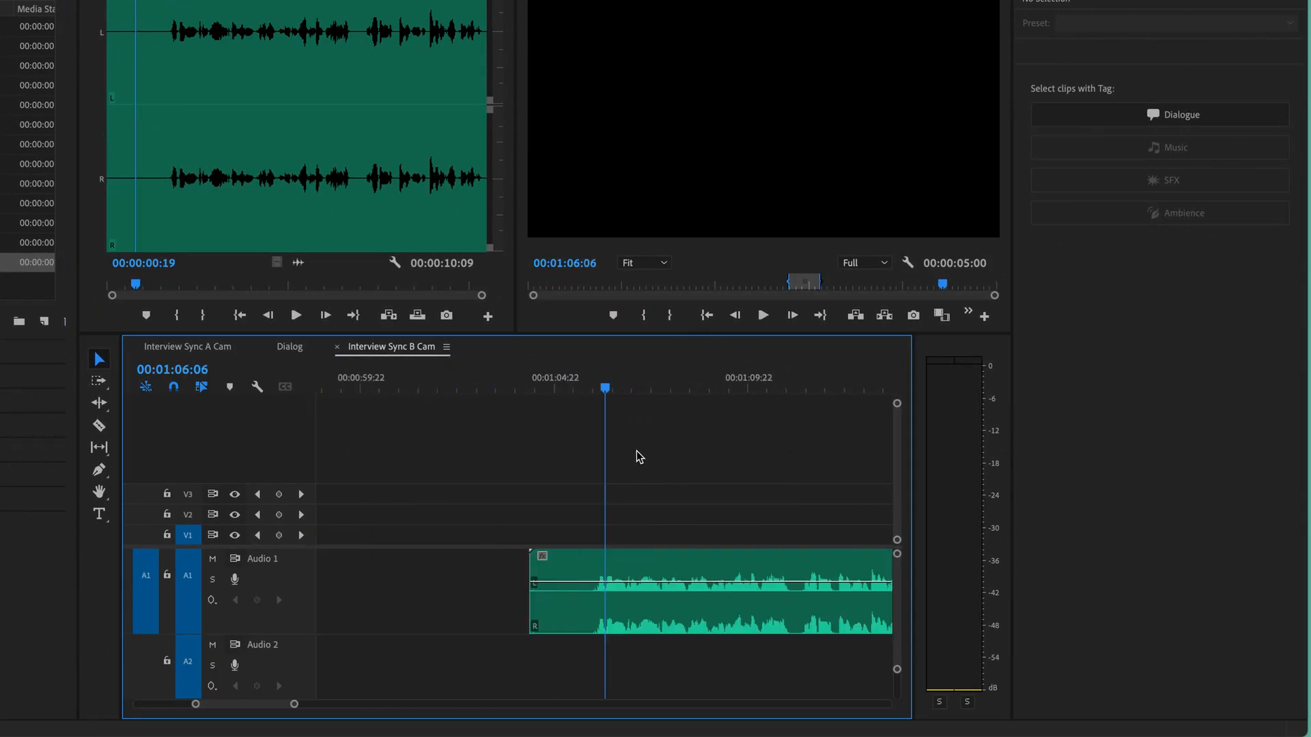
{"action": "scroll", "coordinate": [683, 471], "scroll_direction": "right", "scroll_amount": 4}
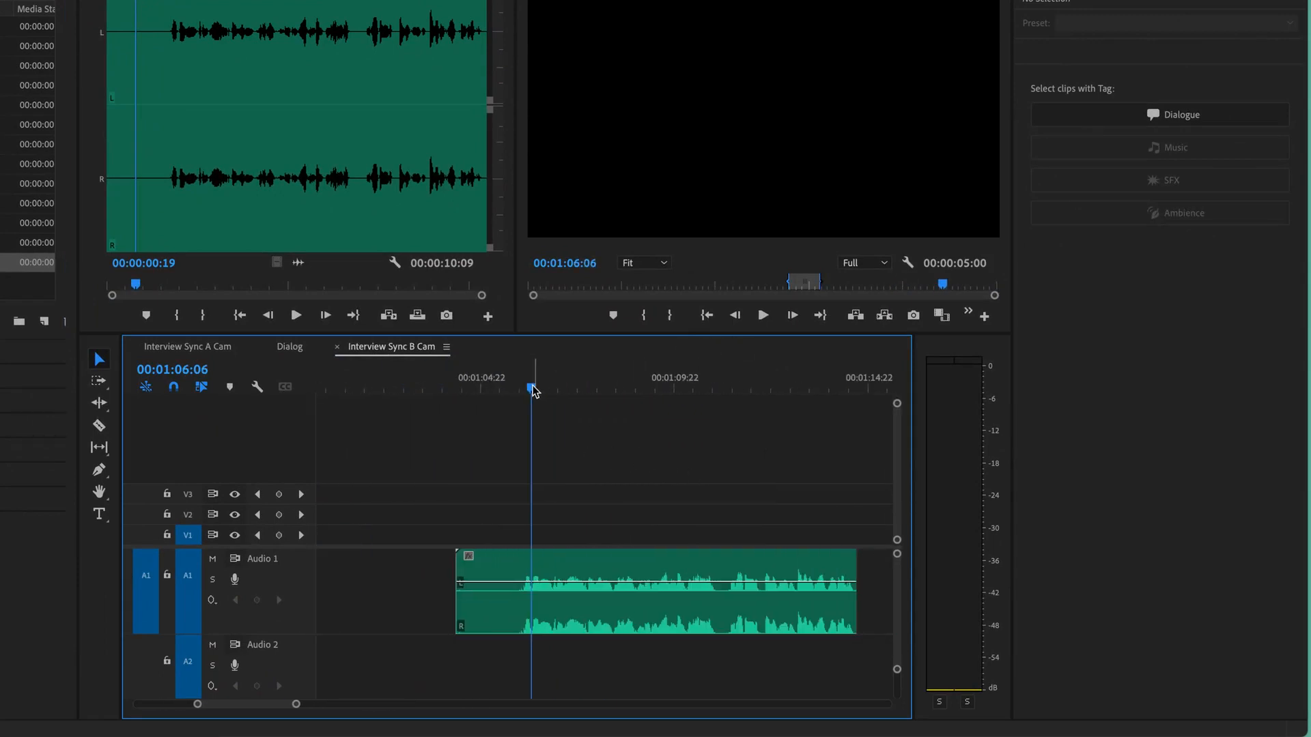
{"action": "scroll", "coordinate": [618, 585], "scroll_direction": "left", "scroll_amount": 1}
{"action": "left_click", "coordinate": [616, 585]}
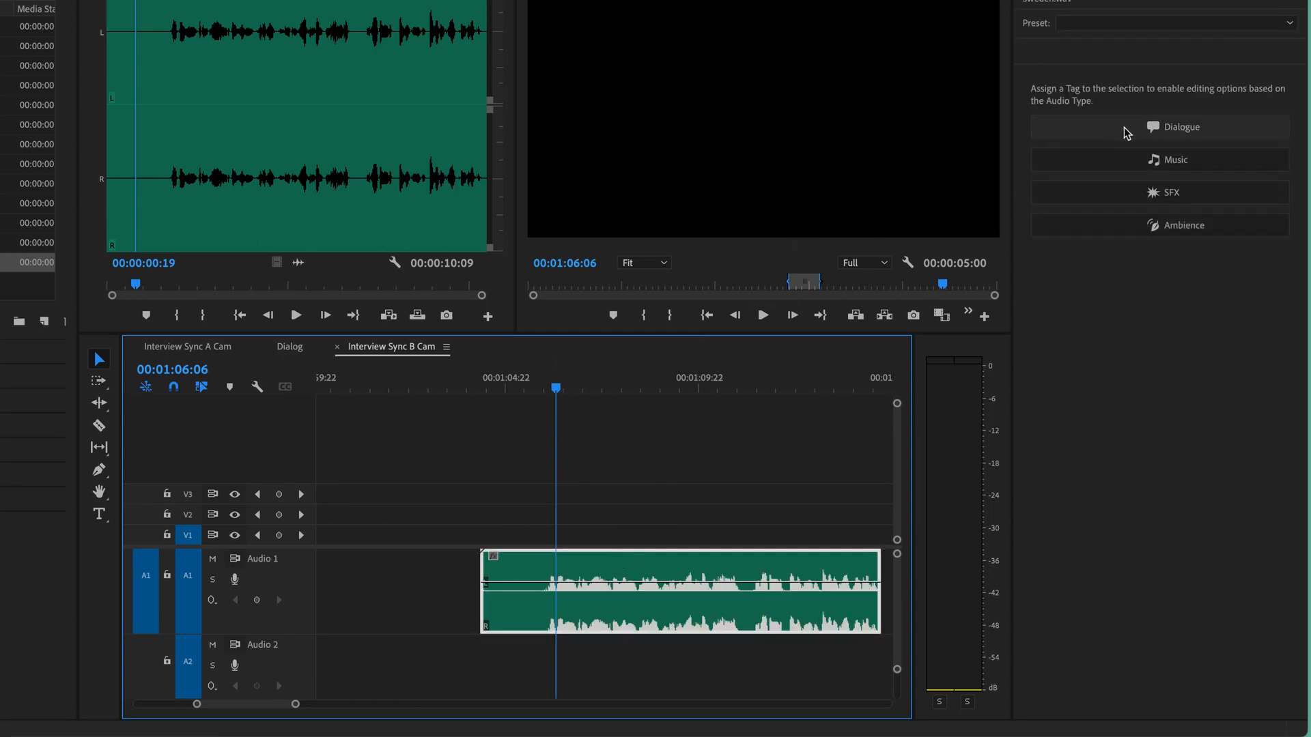
{"action": "left_click", "coordinate": [1092, 122]}
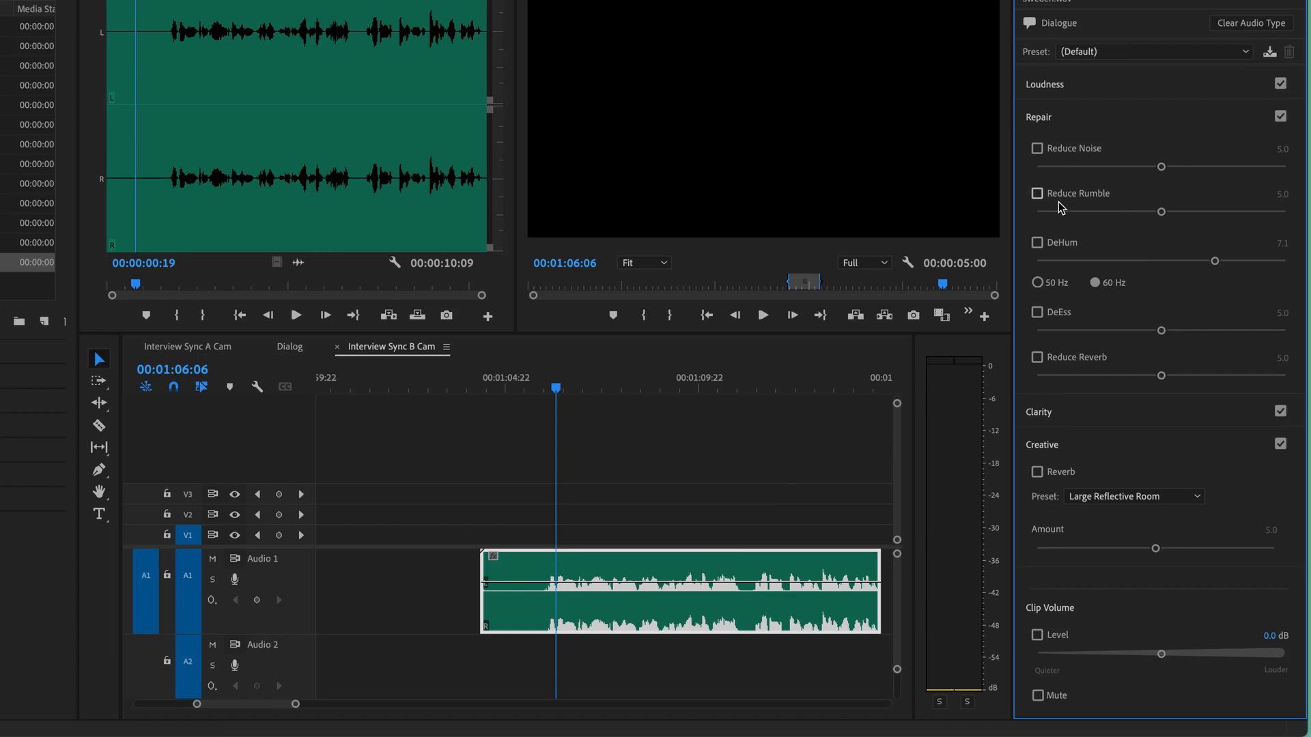
{"action": "left_click", "coordinate": [1058, 314]}
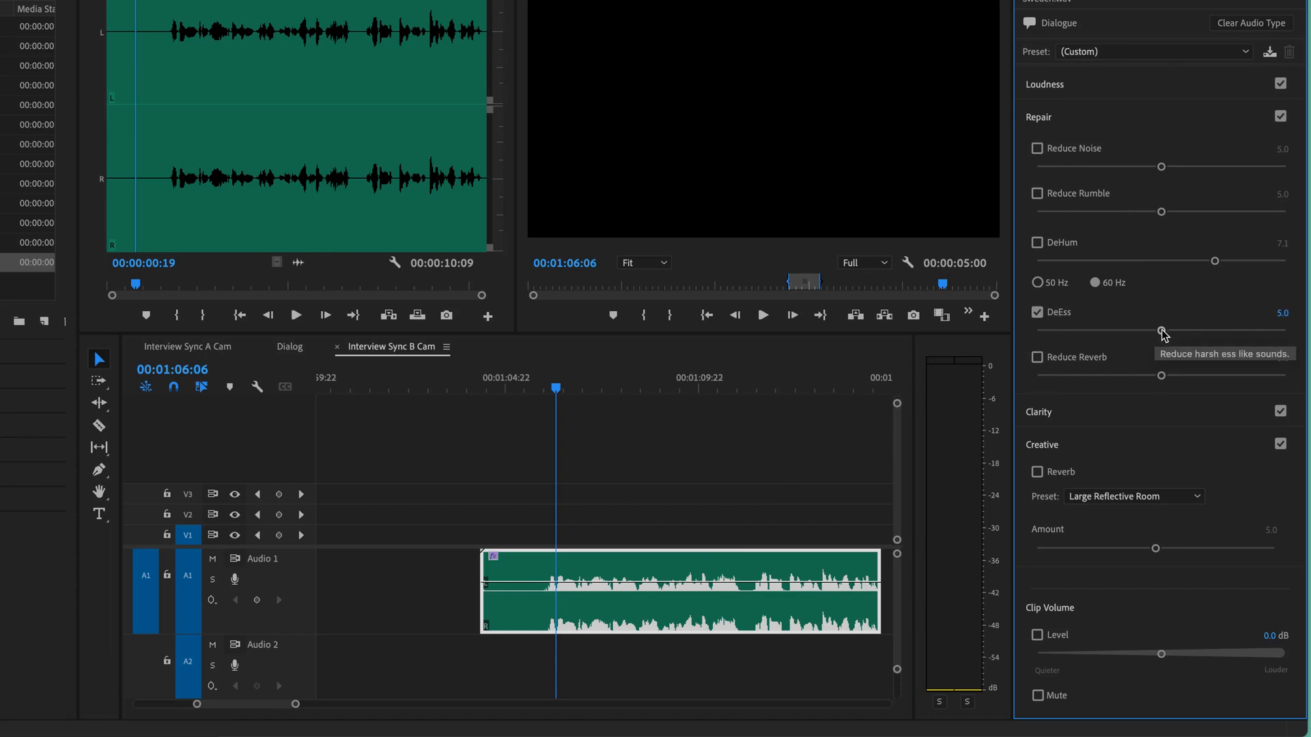
{"action": "left_click_drag", "start_coordinate": [1161, 330], "coordinate": [1297, 331]}
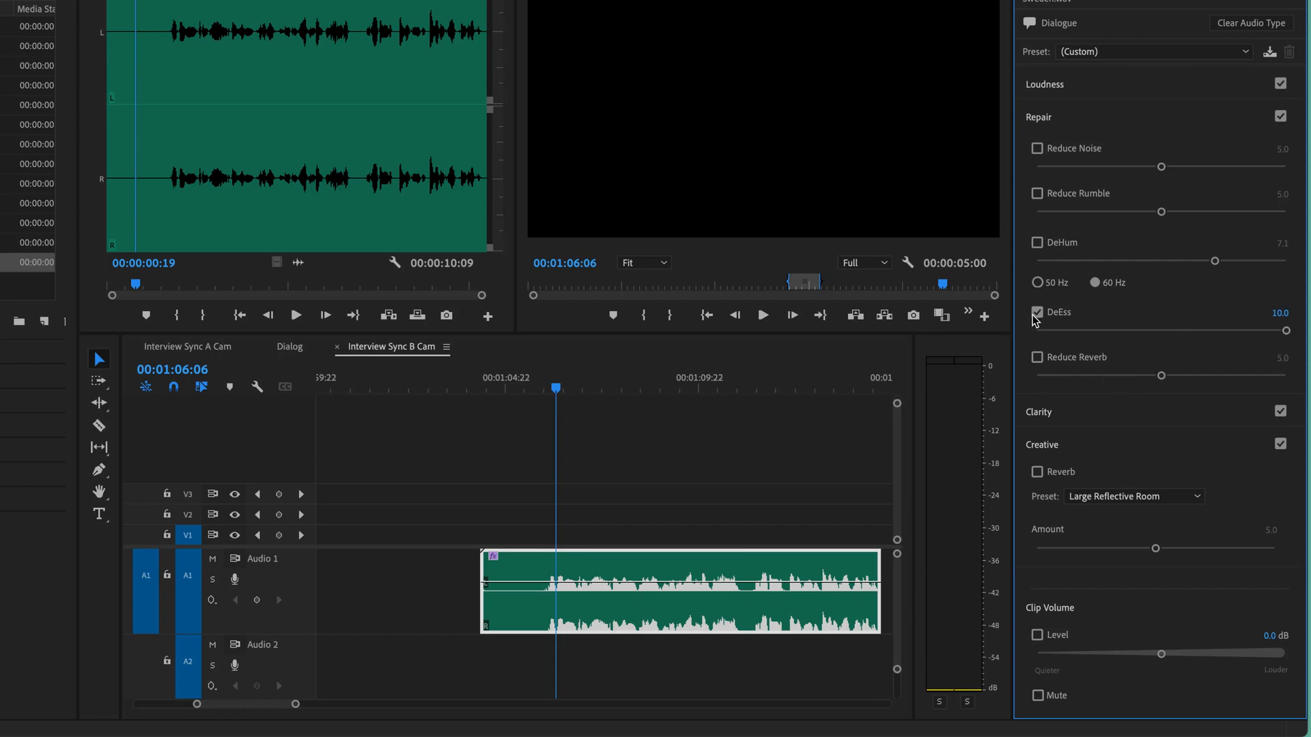
- Play the clip while switching DeEss off and on for comparison, ending with DeEss turned off
{"action": "key", "text": "space"}
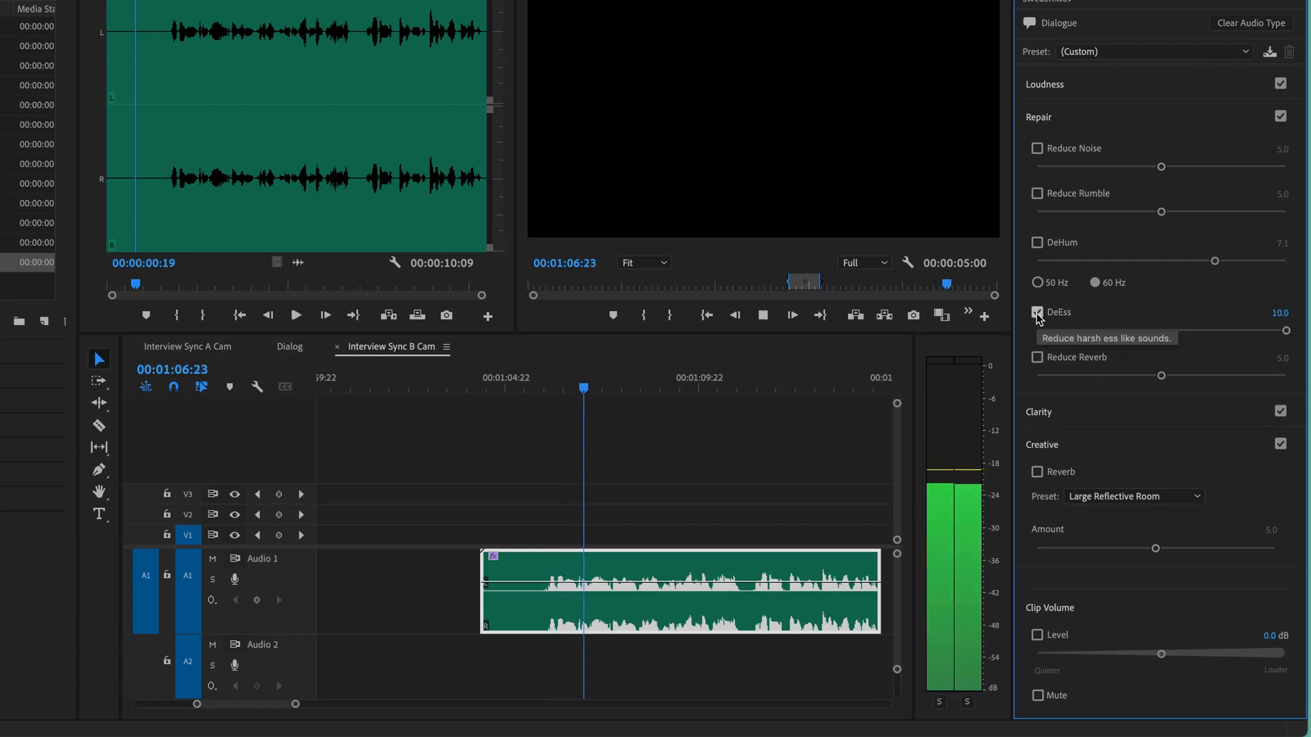
{"action": "left_click", "coordinate": [1037, 314]}
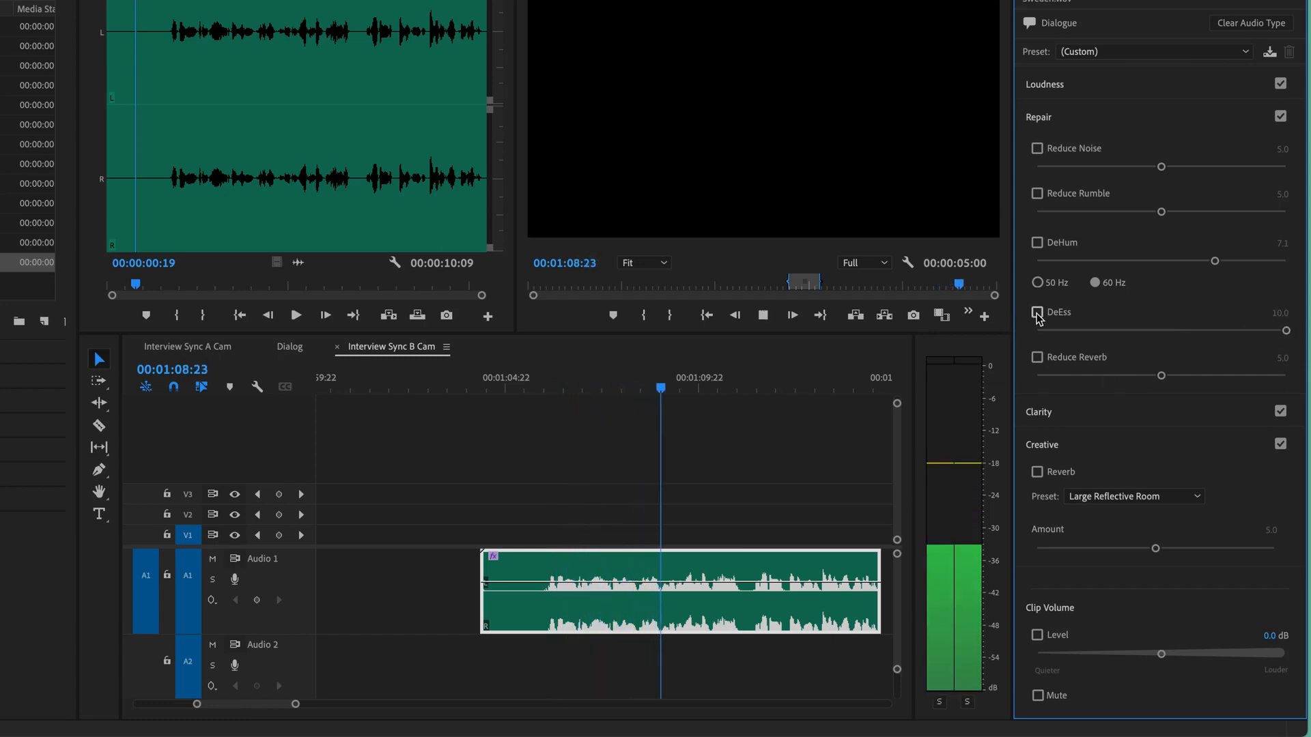
{"action": "left_click", "coordinate": [1037, 313]}
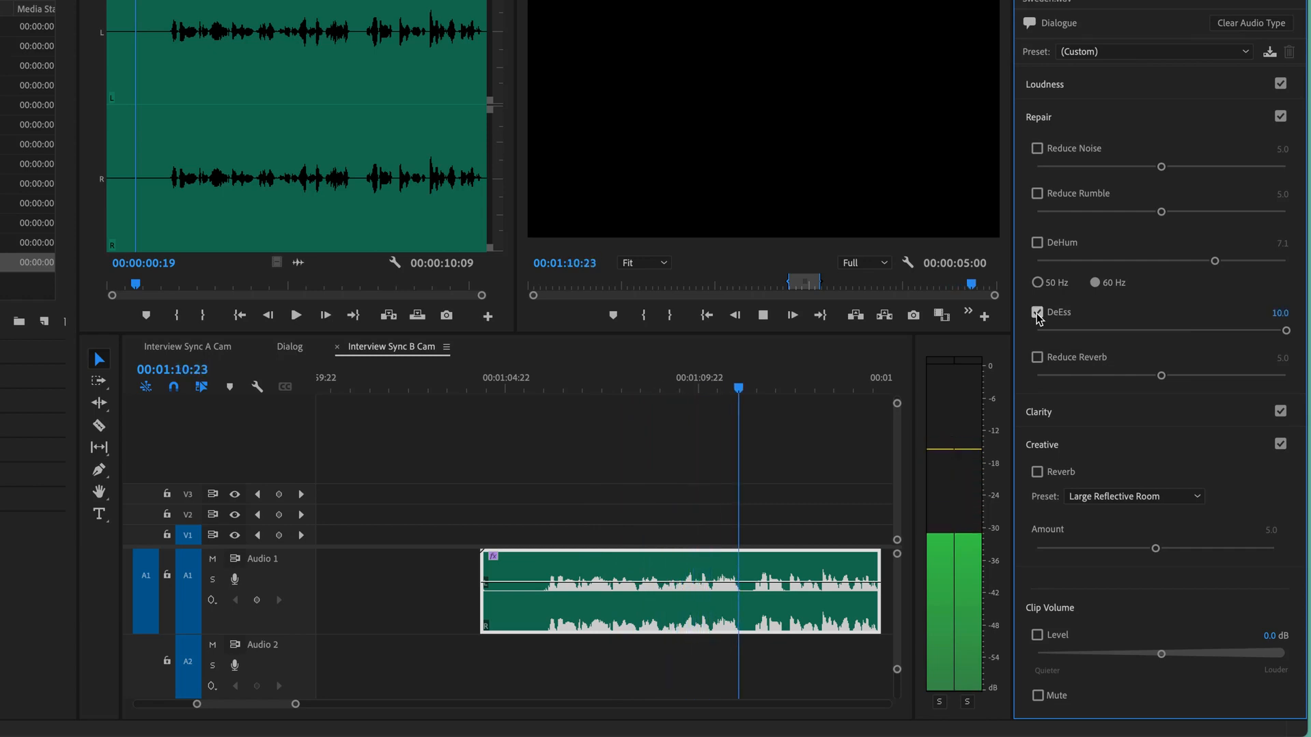
{"action": "left_click", "coordinate": [1037, 313]}
- Replay the passage around 00:01:09 to find the harsh sounds and mark an in point at about 00:01:09:04
{"action": "left_click", "coordinate": [705, 389]}
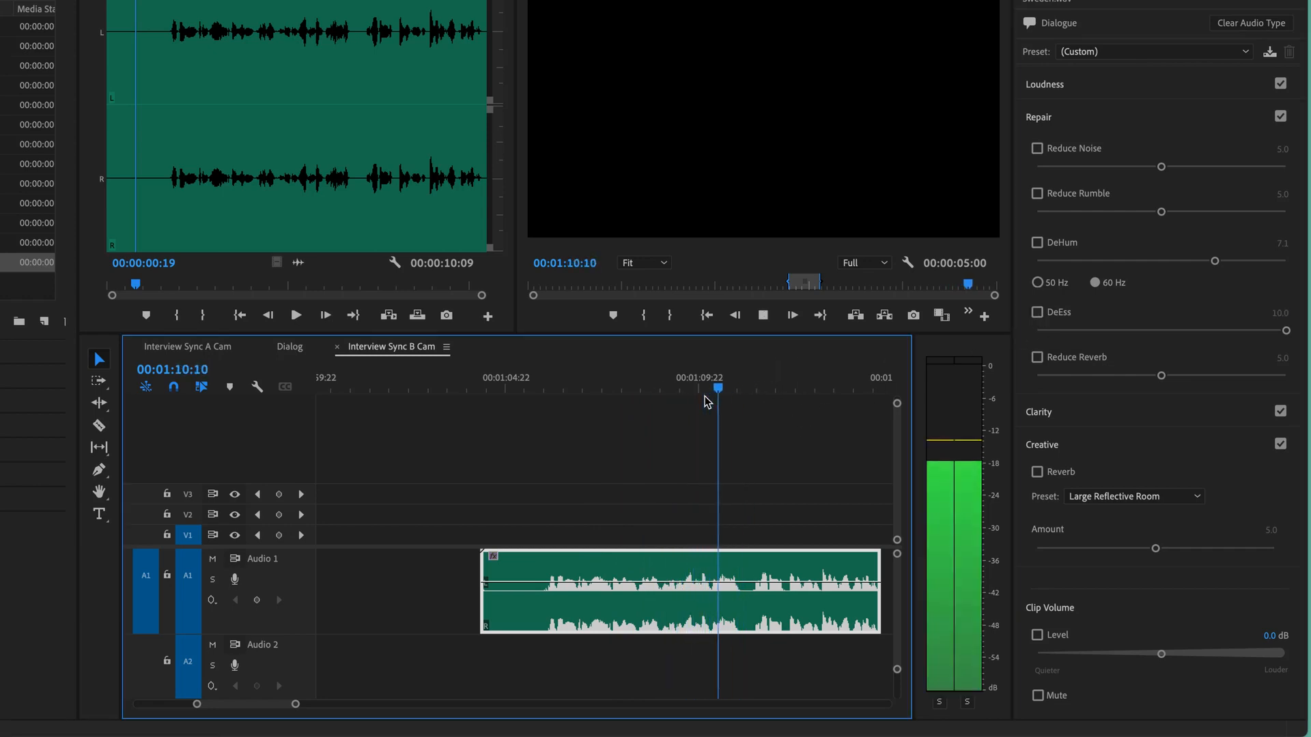
{"action": "left_click", "coordinate": [668, 403]}
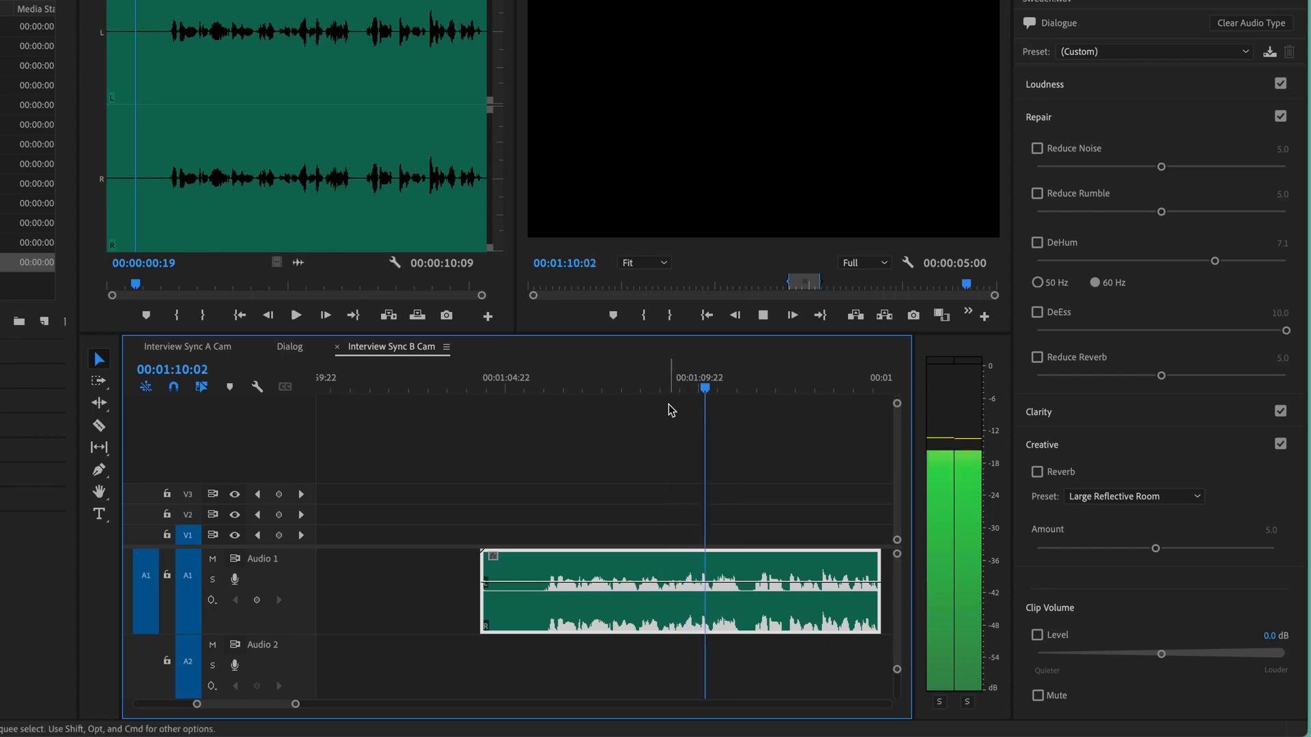
{"action": "left_click", "coordinate": [692, 387]}
{"action": "key", "text": "equal"}
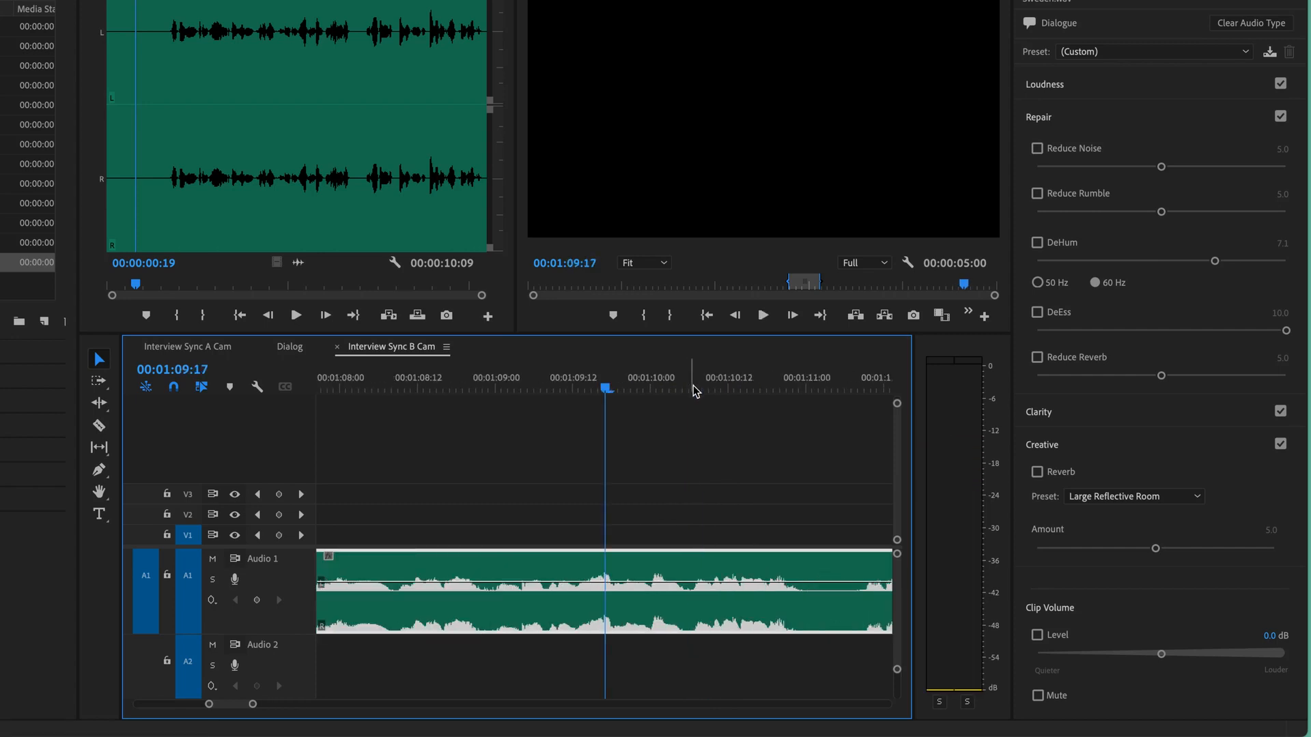
{"action": "left_click_drag", "start_coordinate": [605, 389], "coordinate": [540, 408]}
{"action": "key", "text": "space"}
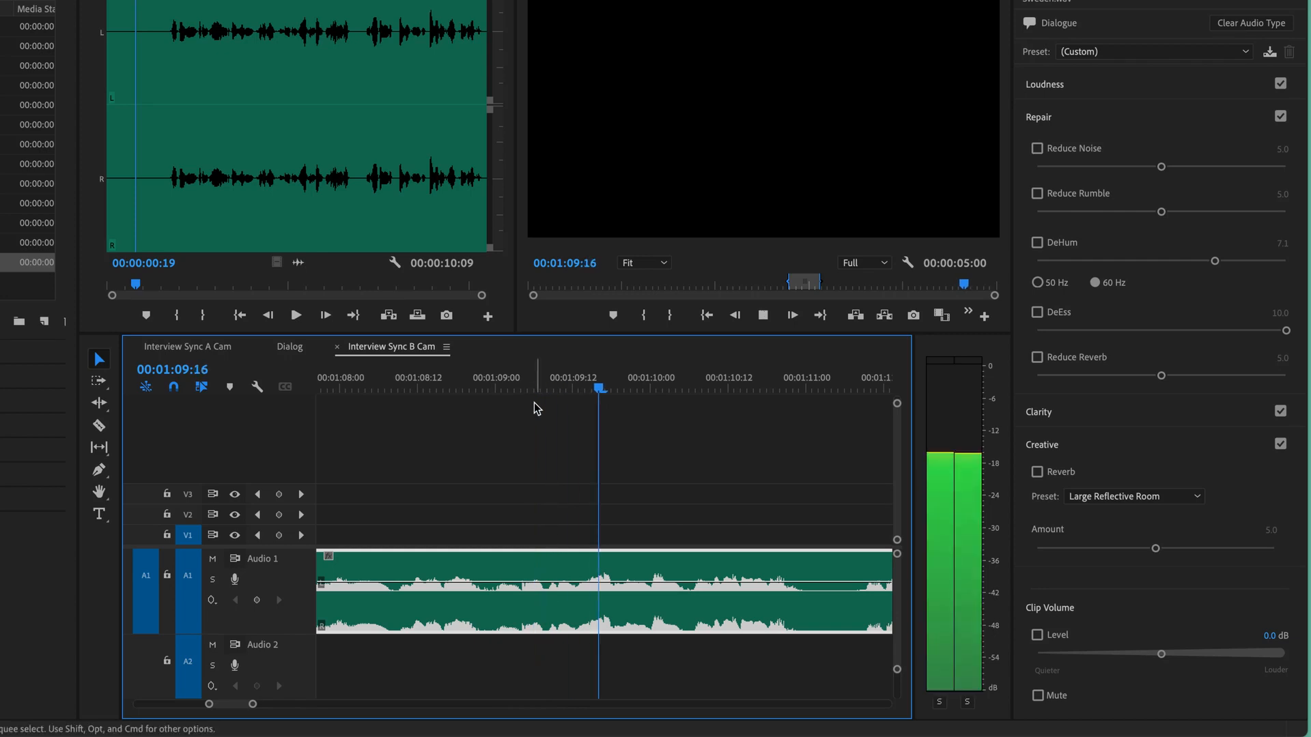
{"action": "left_click", "coordinate": [521, 393]}
{"action": "key", "text": "i"}
{"action": "key", "text": "space"}
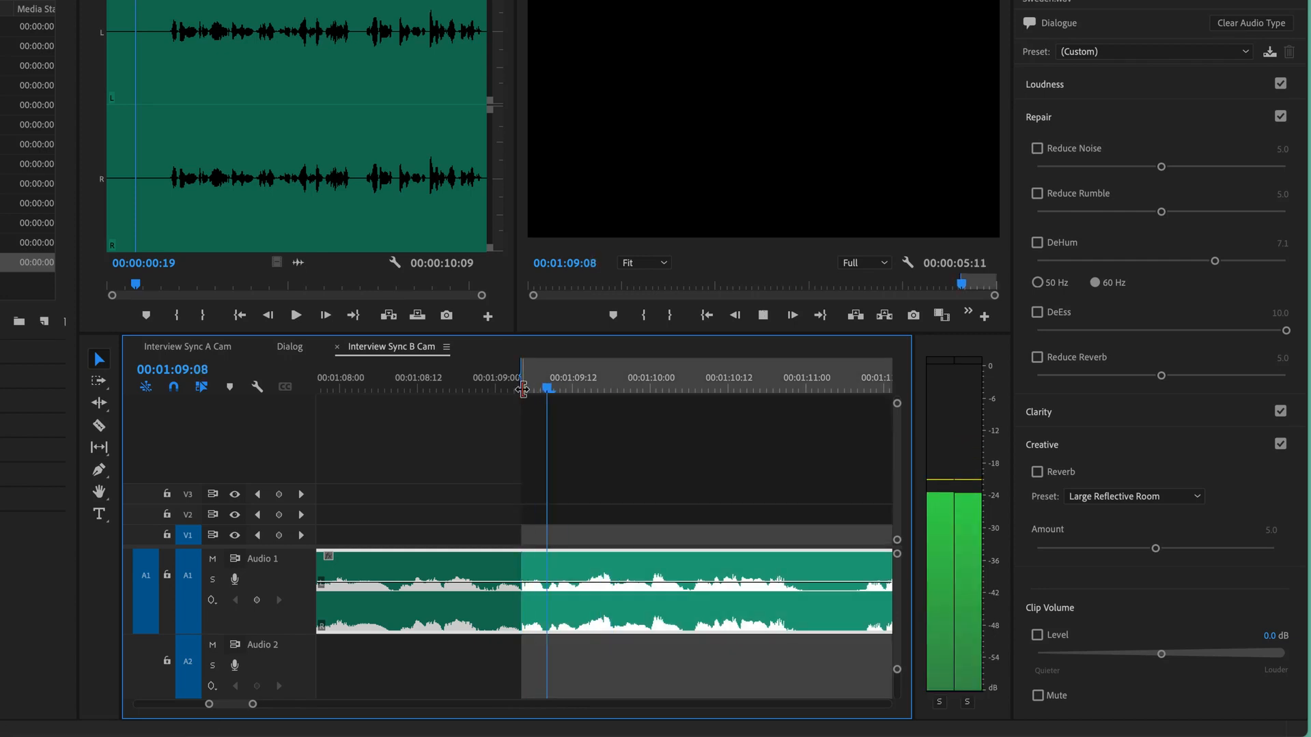
- Mark an out point at 00:01:10:05 and review the marked passage
{"action": "key", "text": "space"}
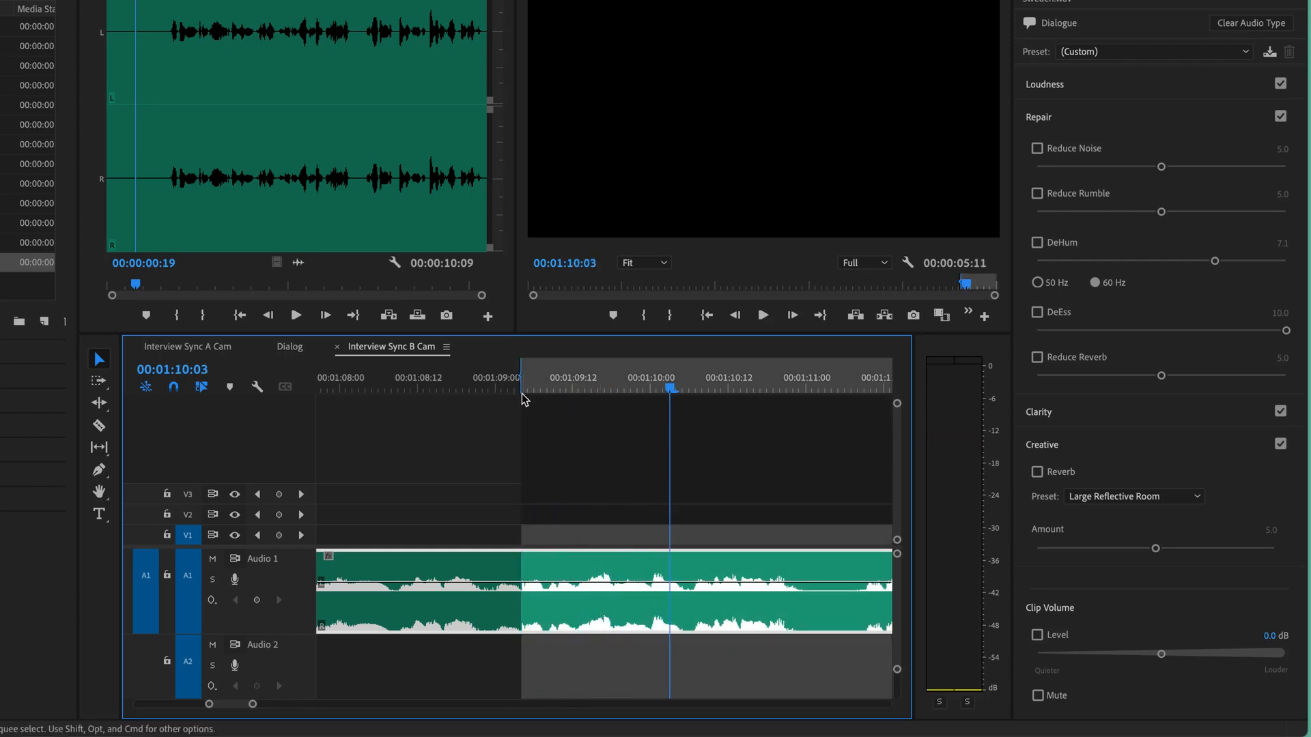
{"action": "key", "text": "space"}
{"action": "key", "text": "space"}
{"action": "left_click", "coordinate": [676, 386]}
{"action": "left_click_drag", "start_coordinate": [678, 387], "coordinate": [684, 388]}
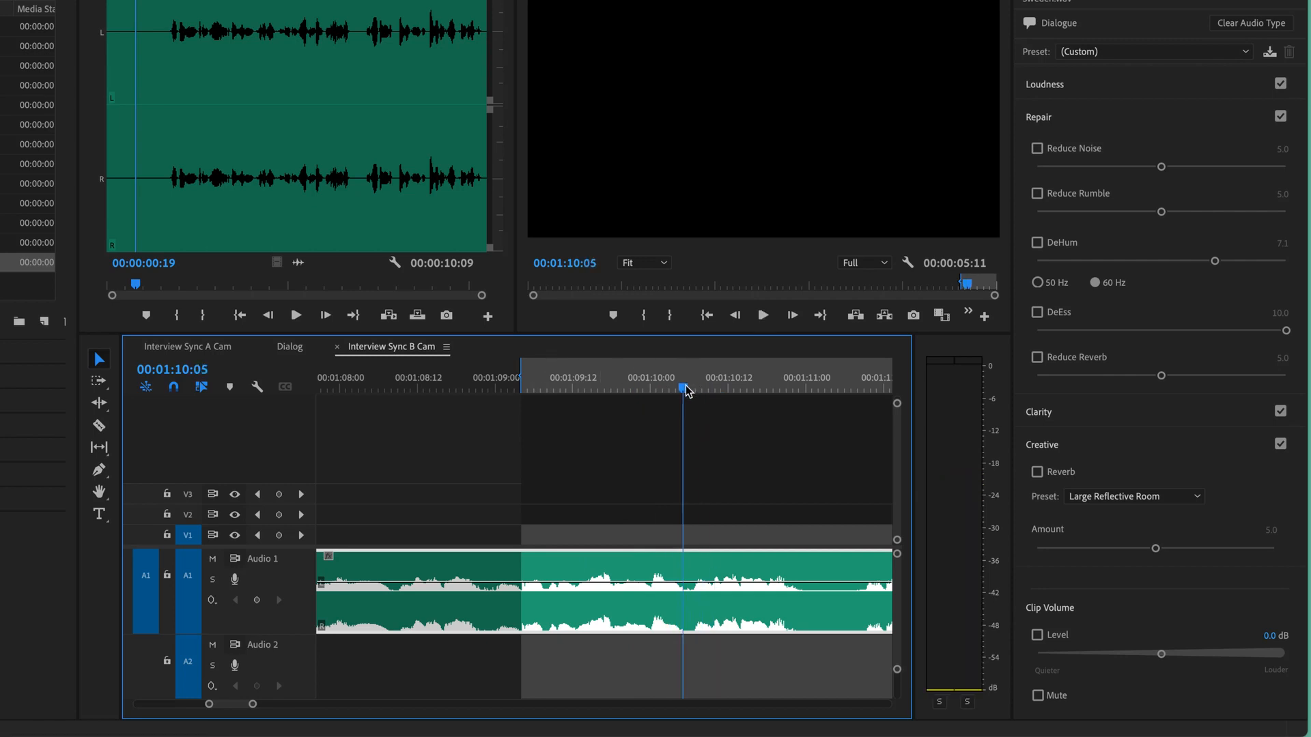
{"action": "key", "text": "o"}
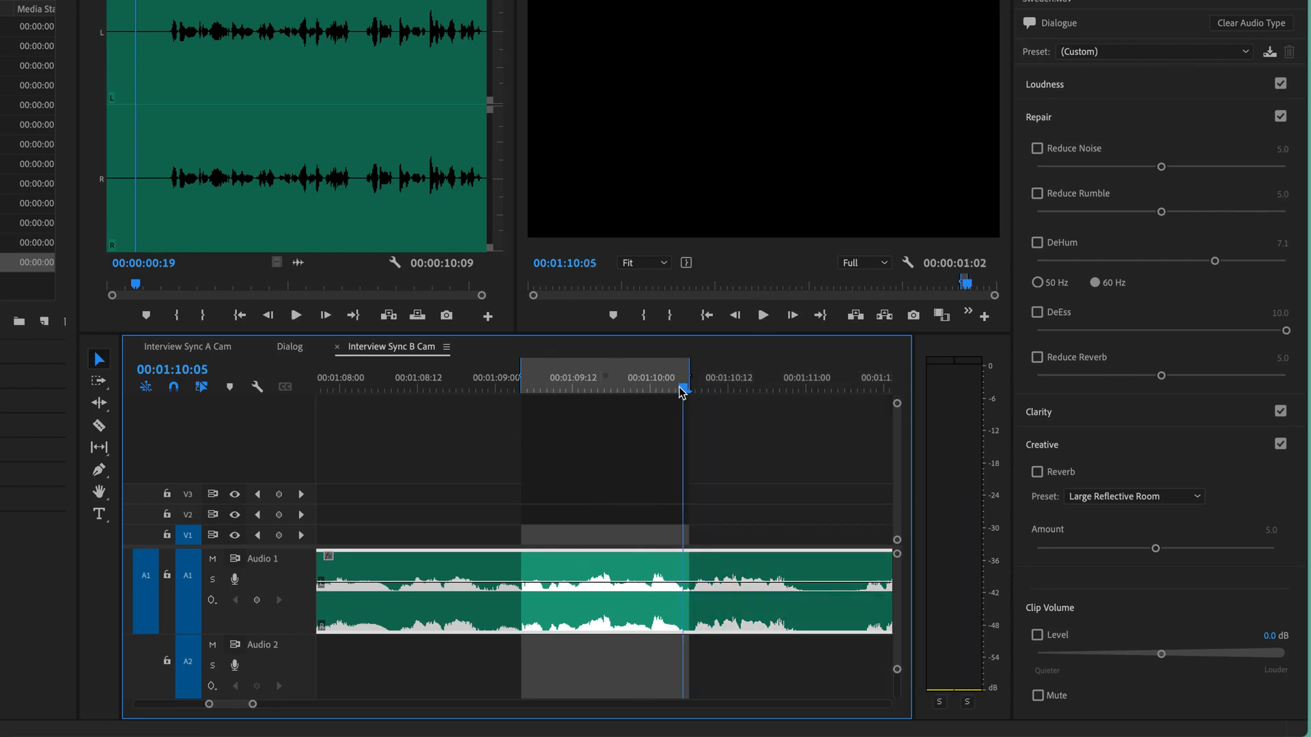
{"action": "key", "text": "space"}
{"action": "left_click", "coordinate": [620, 387]}
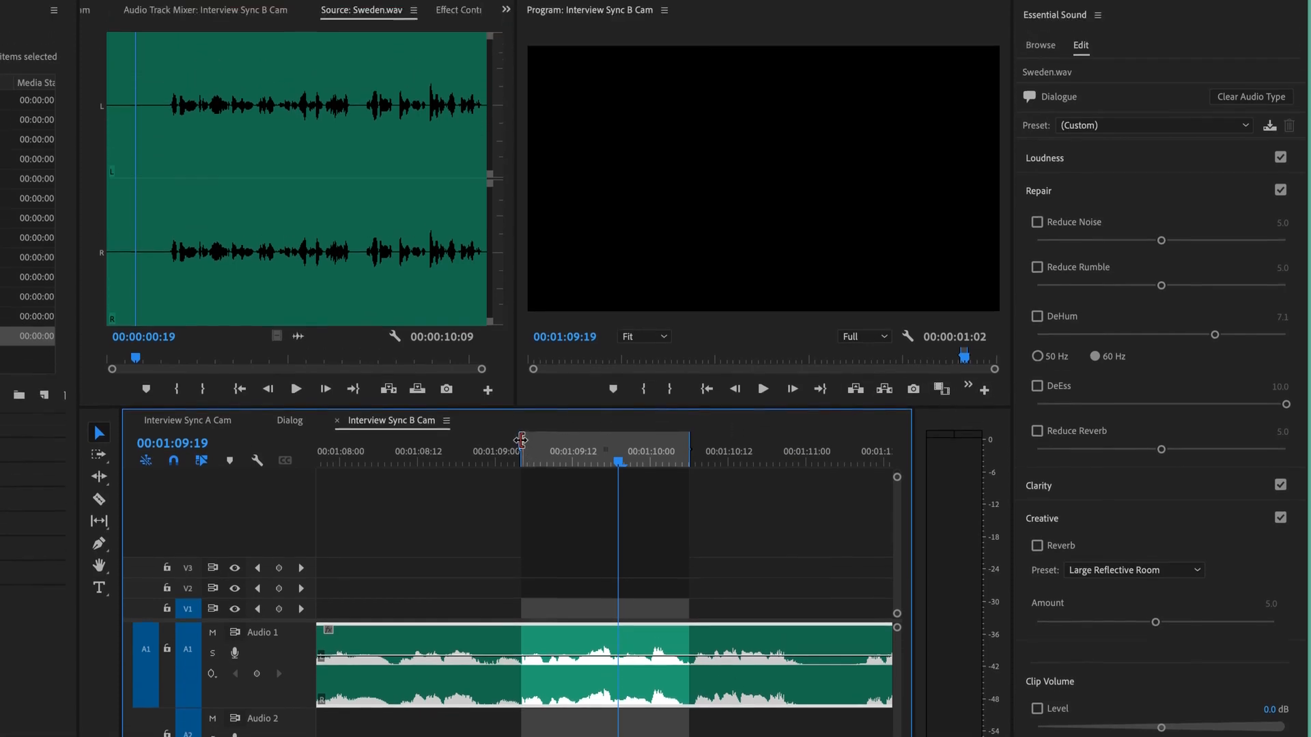
- Show the Effect Controls for the Sweden.wav clip in the Interview Sync B Cam sequence
{"action": "left_click", "coordinate": [229, 84]}
{"action": "left_click", "coordinate": [93, 85]}
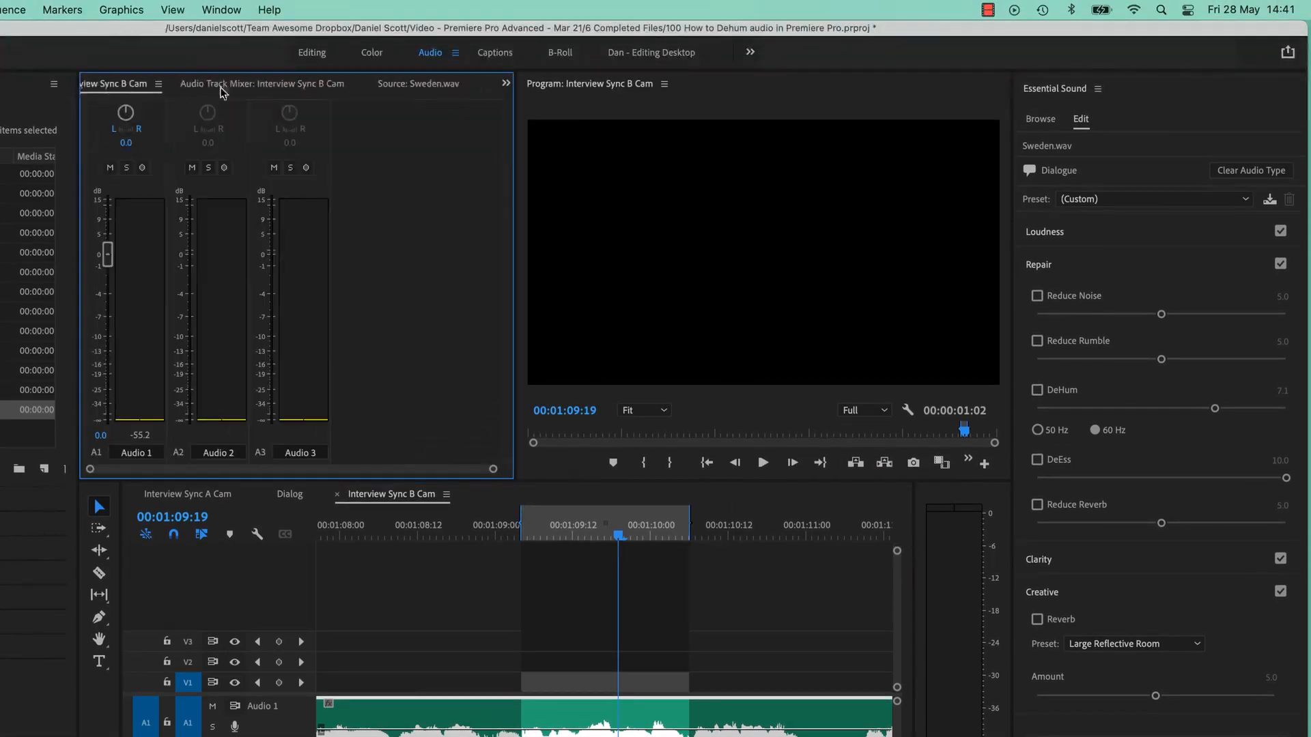
{"action": "left_click", "coordinate": [450, 84]}
{"action": "left_click", "coordinate": [456, 83]}
{"action": "left_click", "coordinate": [456, 83]}
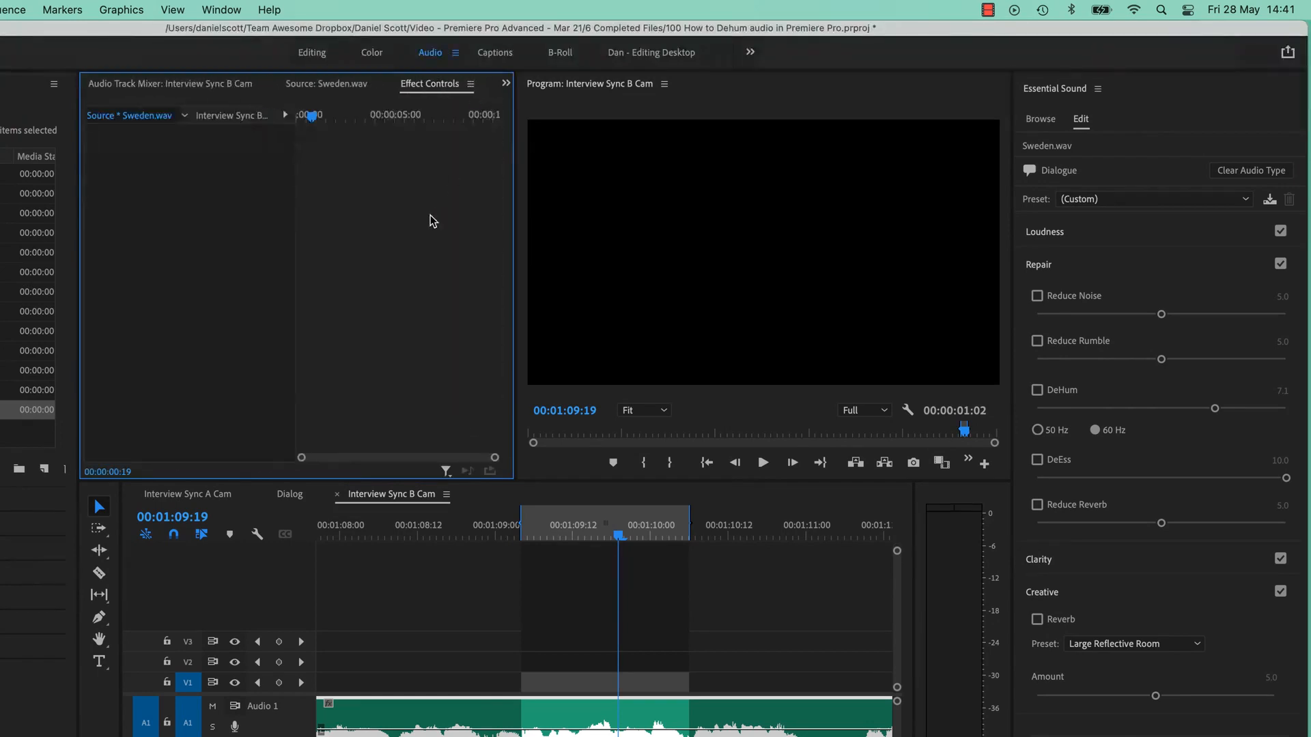
{"action": "left_click", "coordinate": [651, 717]}
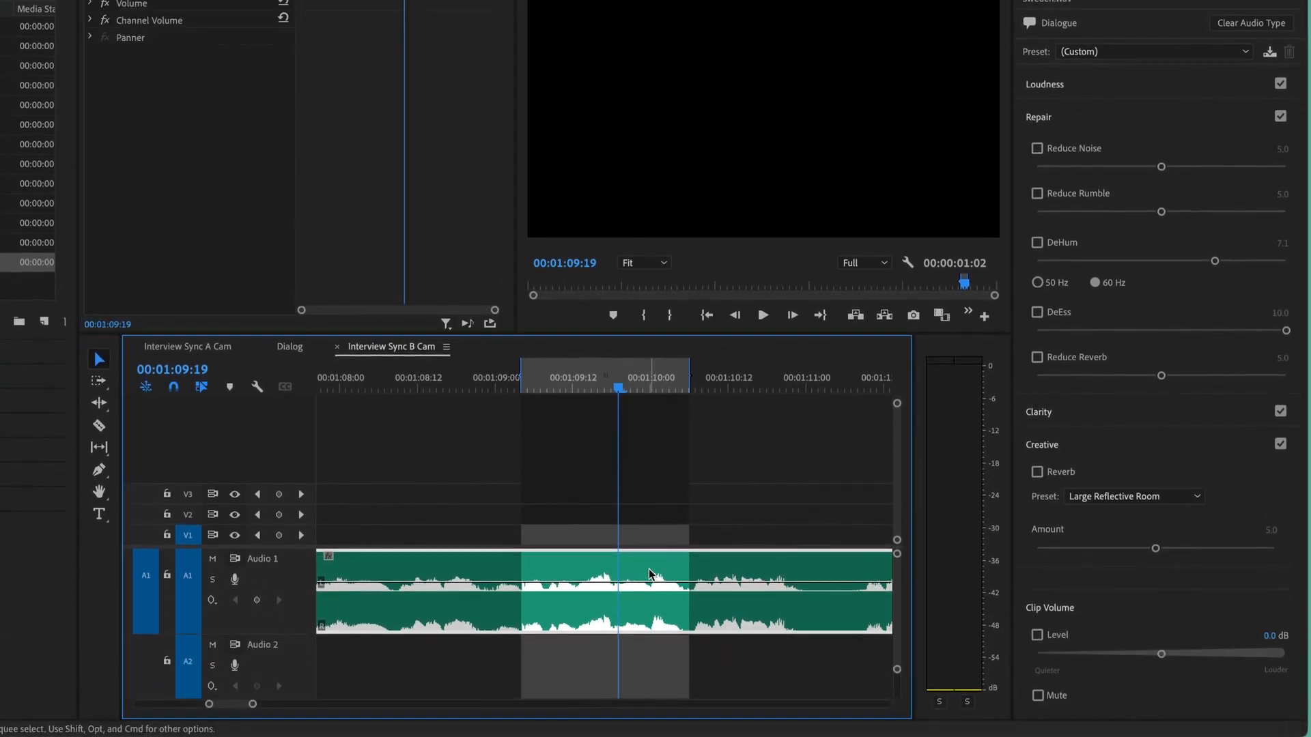
- Turn on loop playback for the clip's audio and move the in point back to 00:01:08:11 for playback
{"action": "left_click", "coordinate": [467, 323]}
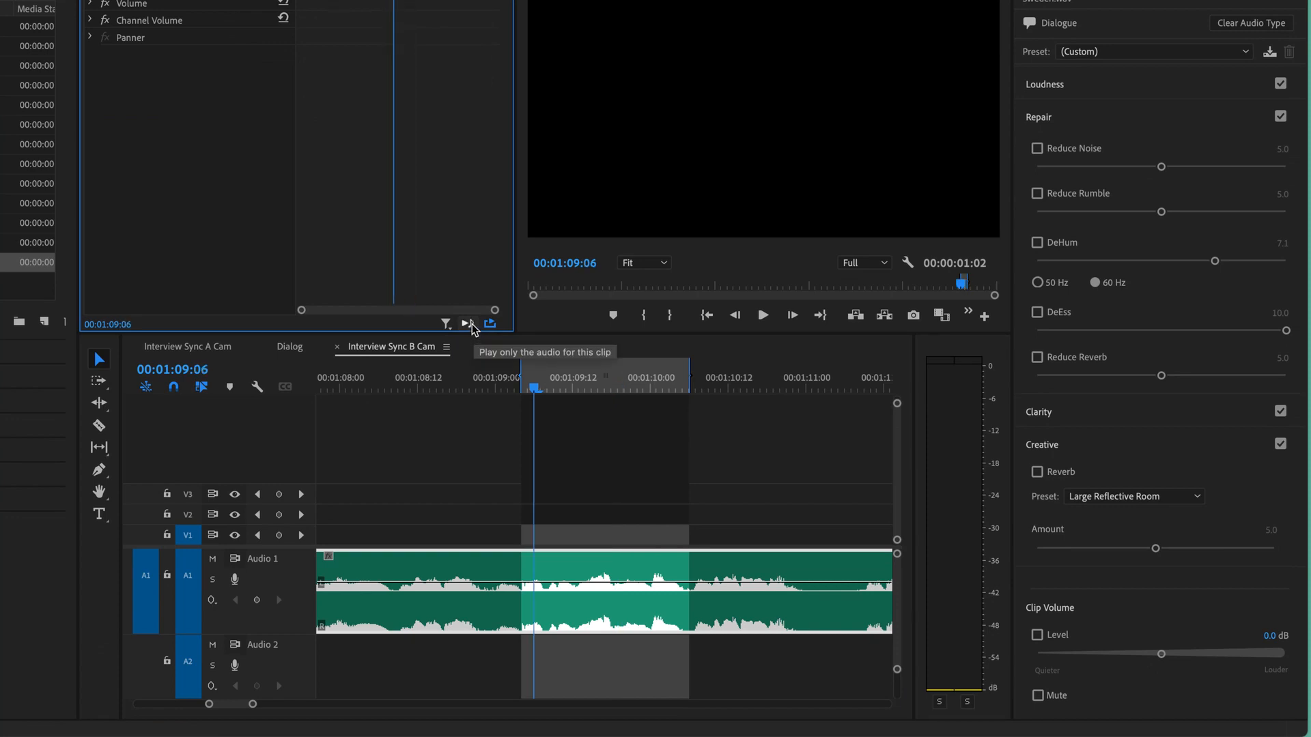
{"action": "left_click", "coordinate": [469, 324]}
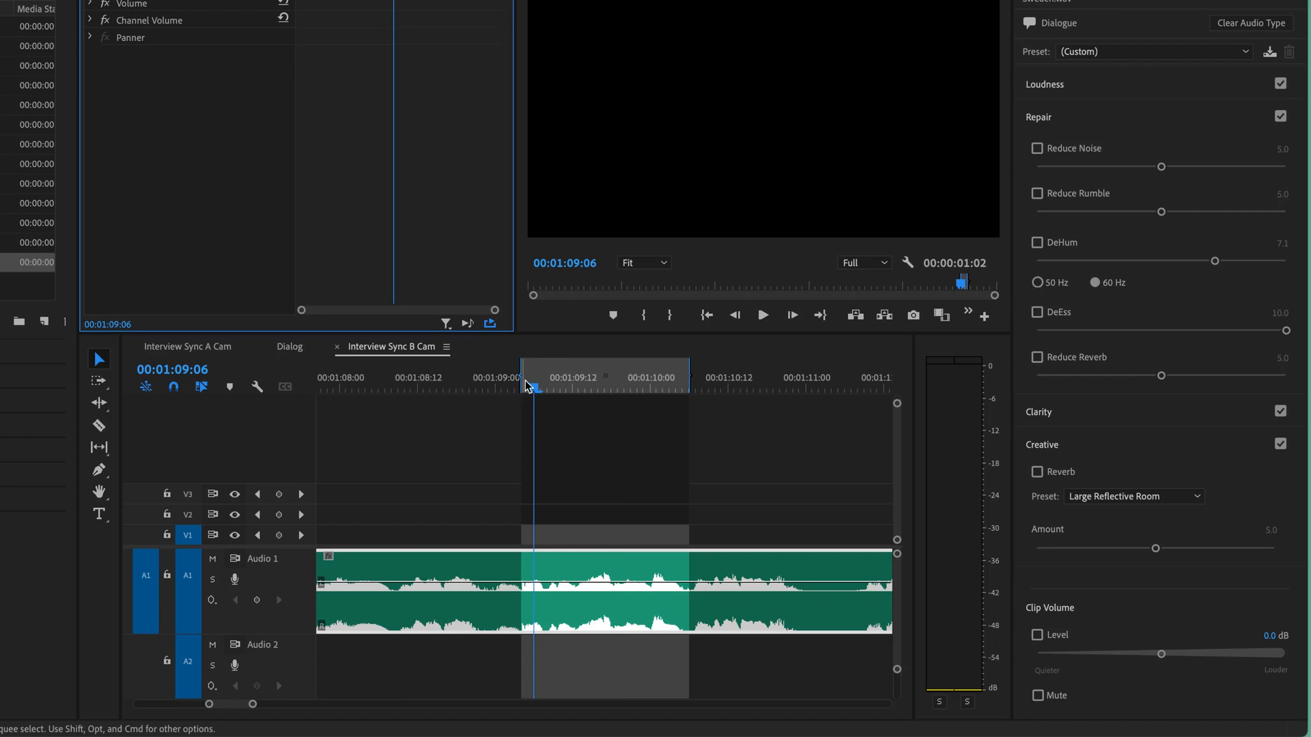
{"action": "left_click_drag", "start_coordinate": [522, 377], "coordinate": [411, 378]}
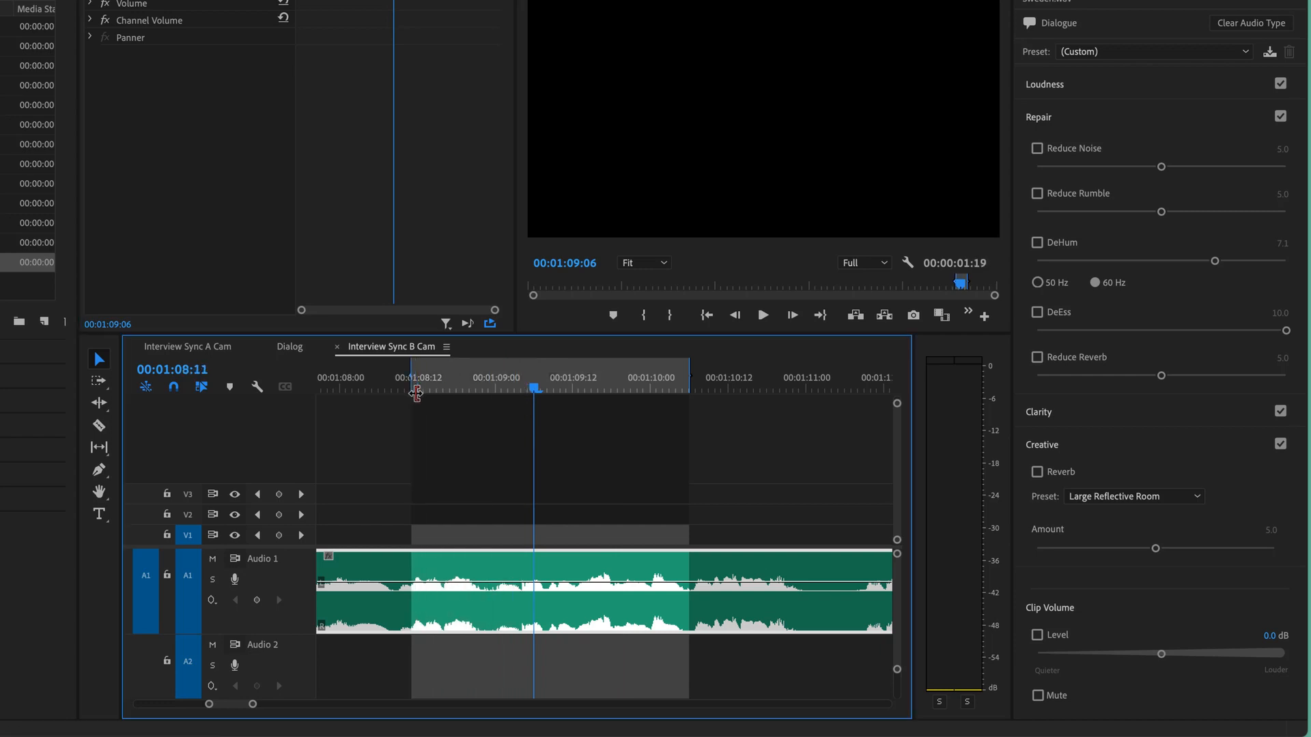
{"action": "key", "text": "space"}
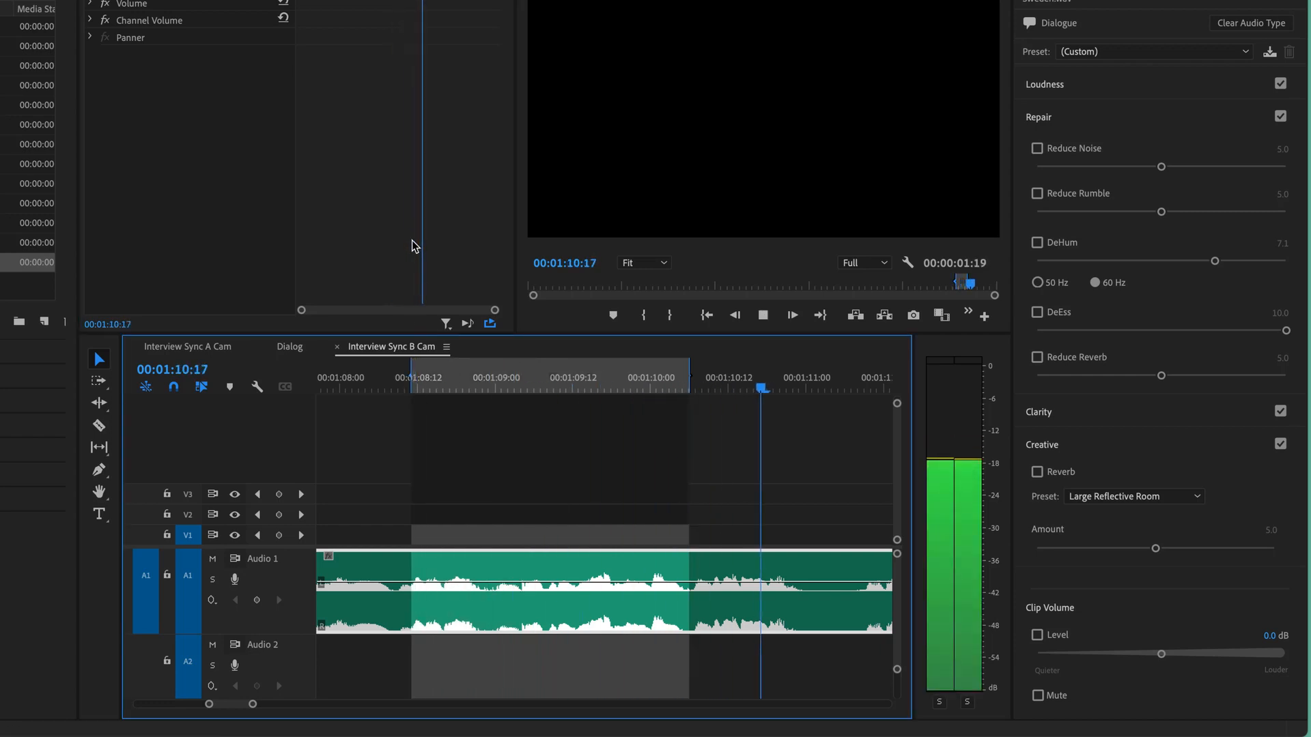
- Return the playhead to about 00:01:09:09 and audition the marked passage using only the clip's audio
{"action": "key", "text": "space"}
{"action": "left_click", "coordinate": [553, 386]}
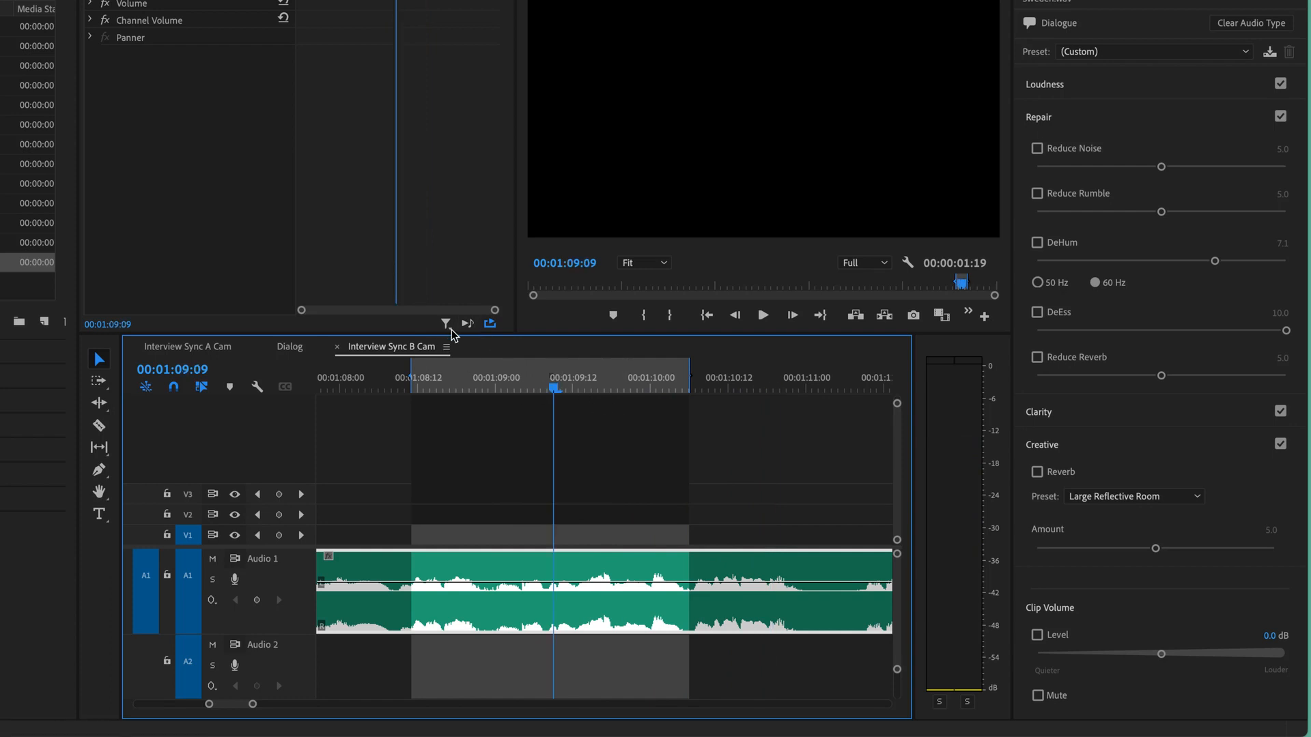
{"action": "left_click", "coordinate": [468, 323]}
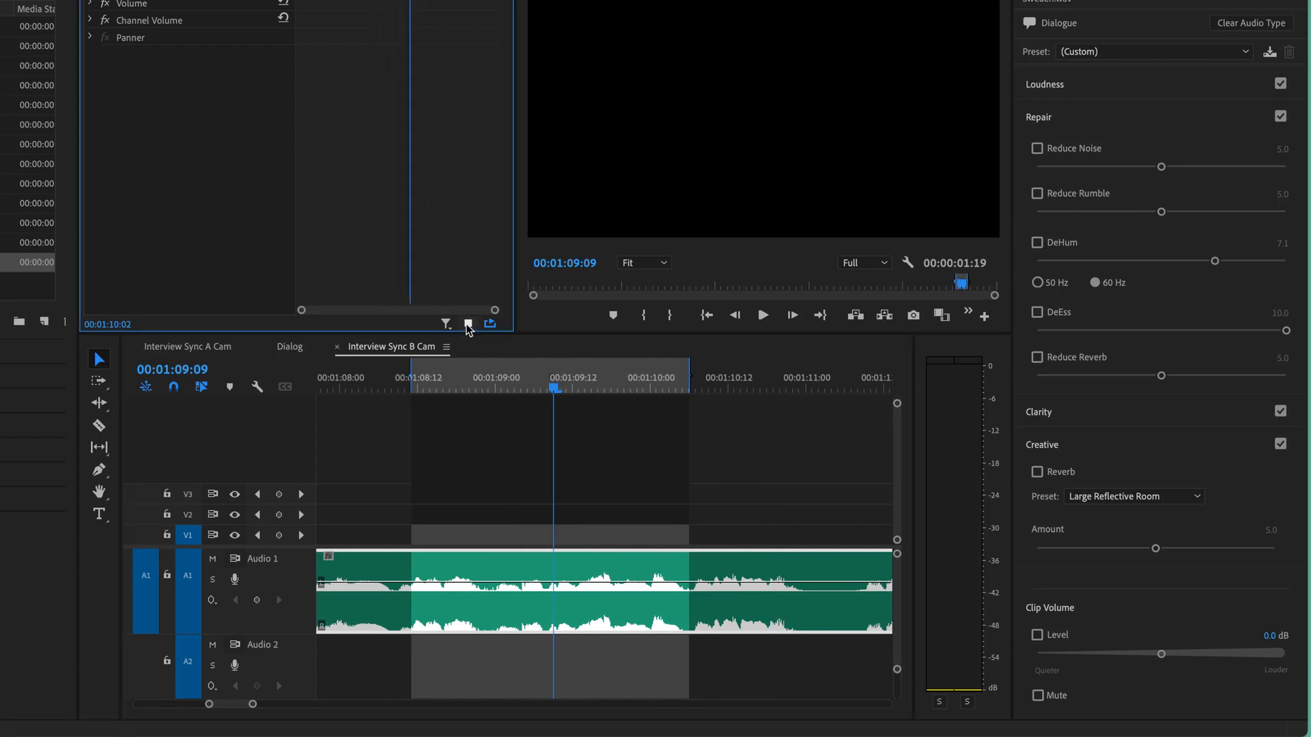
{"action": "left_click", "coordinate": [468, 324]}
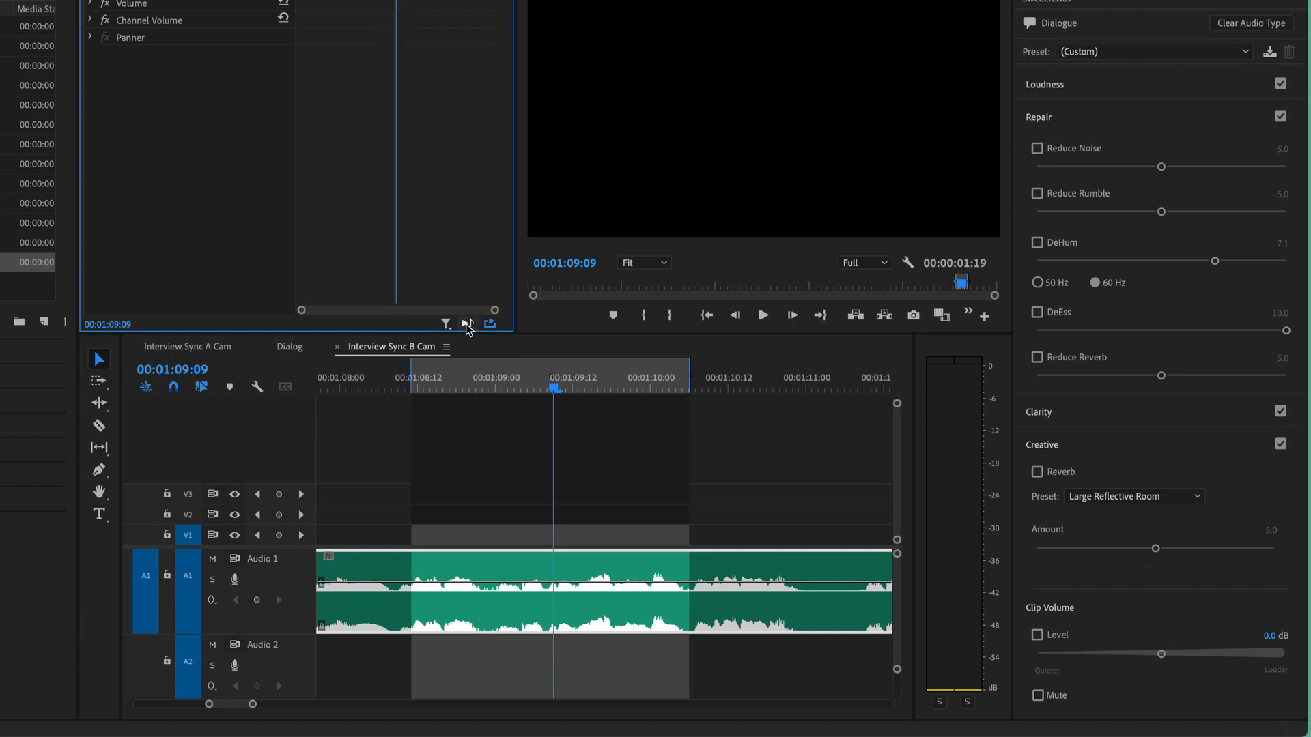
- Move the in point to just before 00:01:09:00 and audition the shortened passage in a loop
{"action": "left_click_drag", "start_coordinate": [412, 381], "coordinate": [489, 381]}
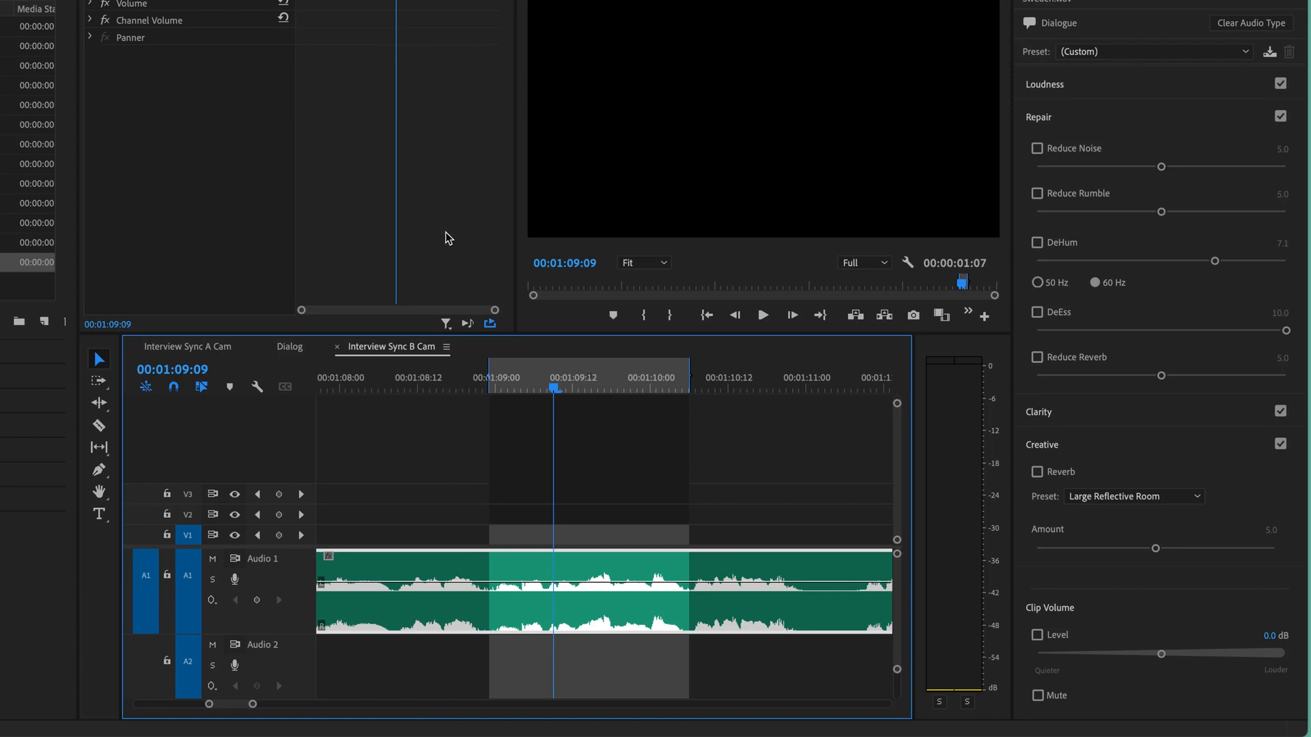
{"action": "left_click", "coordinate": [467, 324]}
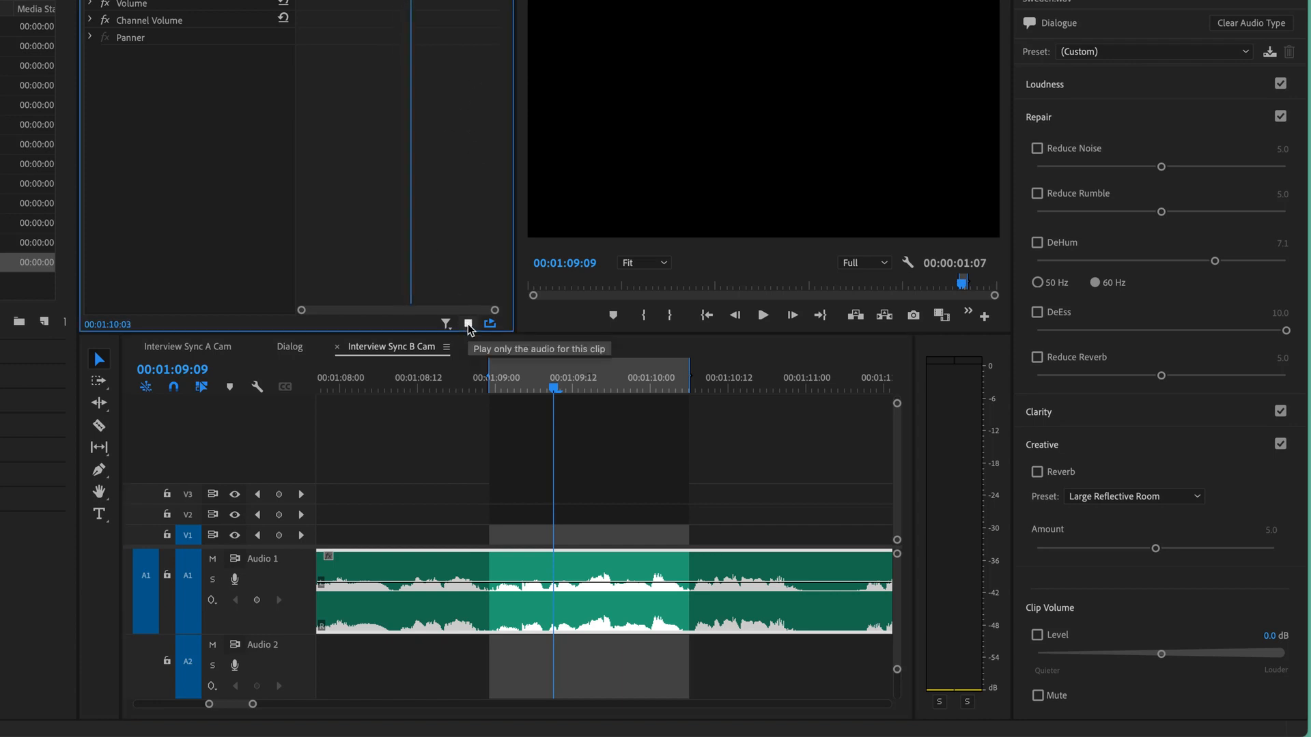
{"action": "left_click", "coordinate": [468, 325]}
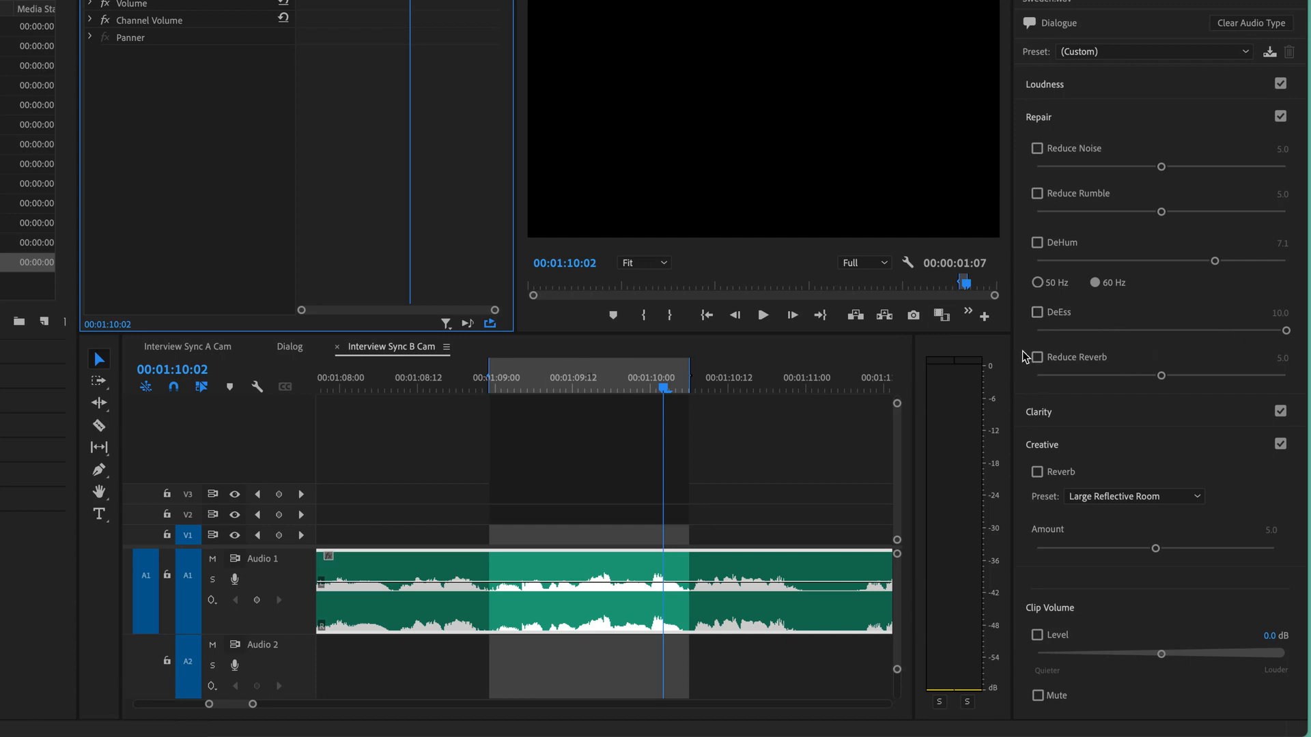
- Loop the marked passage while switching DeEss on at 10.0 and off again to compare the sound
{"action": "key", "text": "space"}
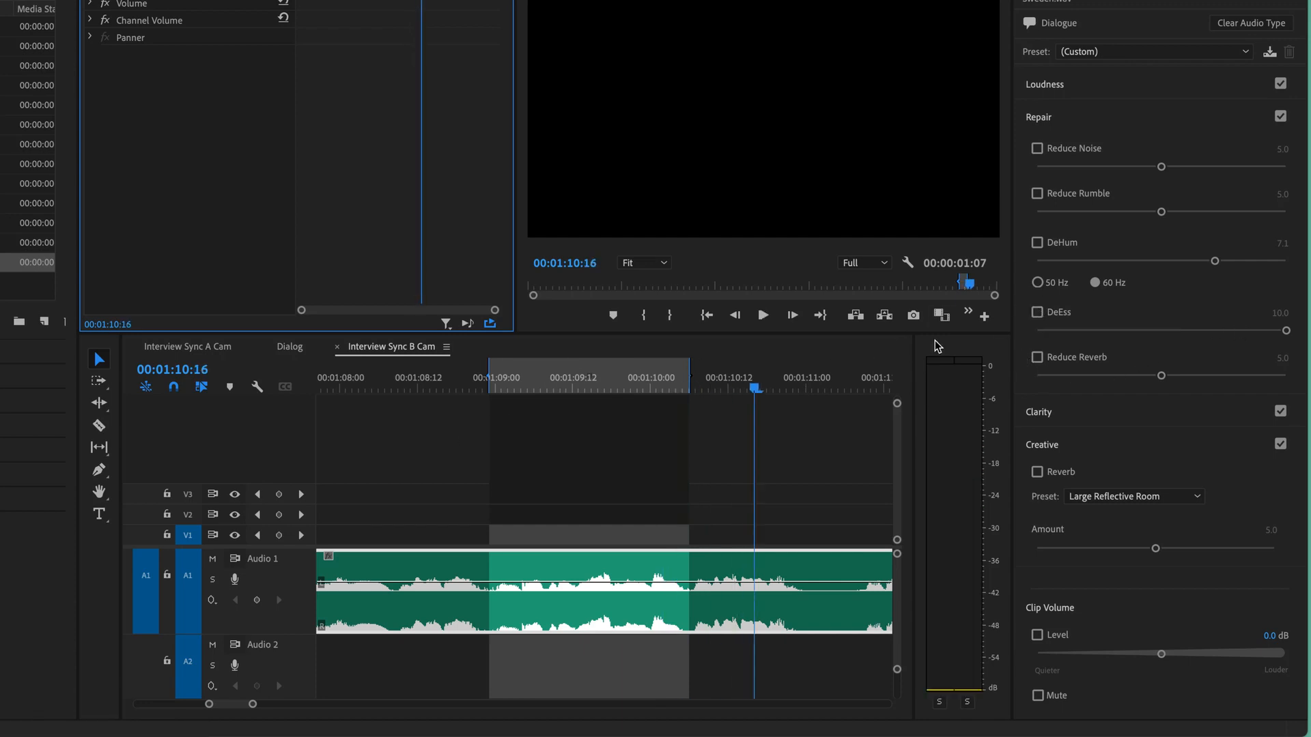
{"action": "left_click", "coordinate": [606, 381]}
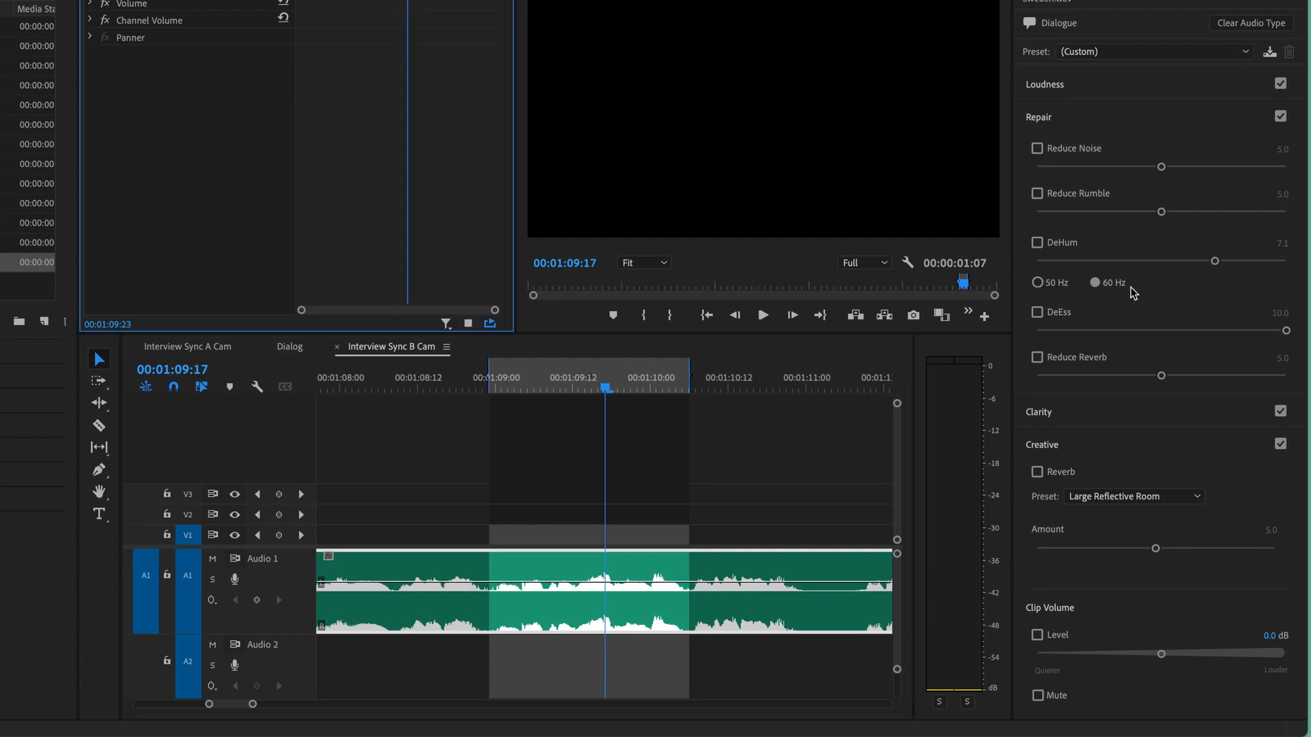
{"action": "left_click", "coordinate": [1037, 314]}
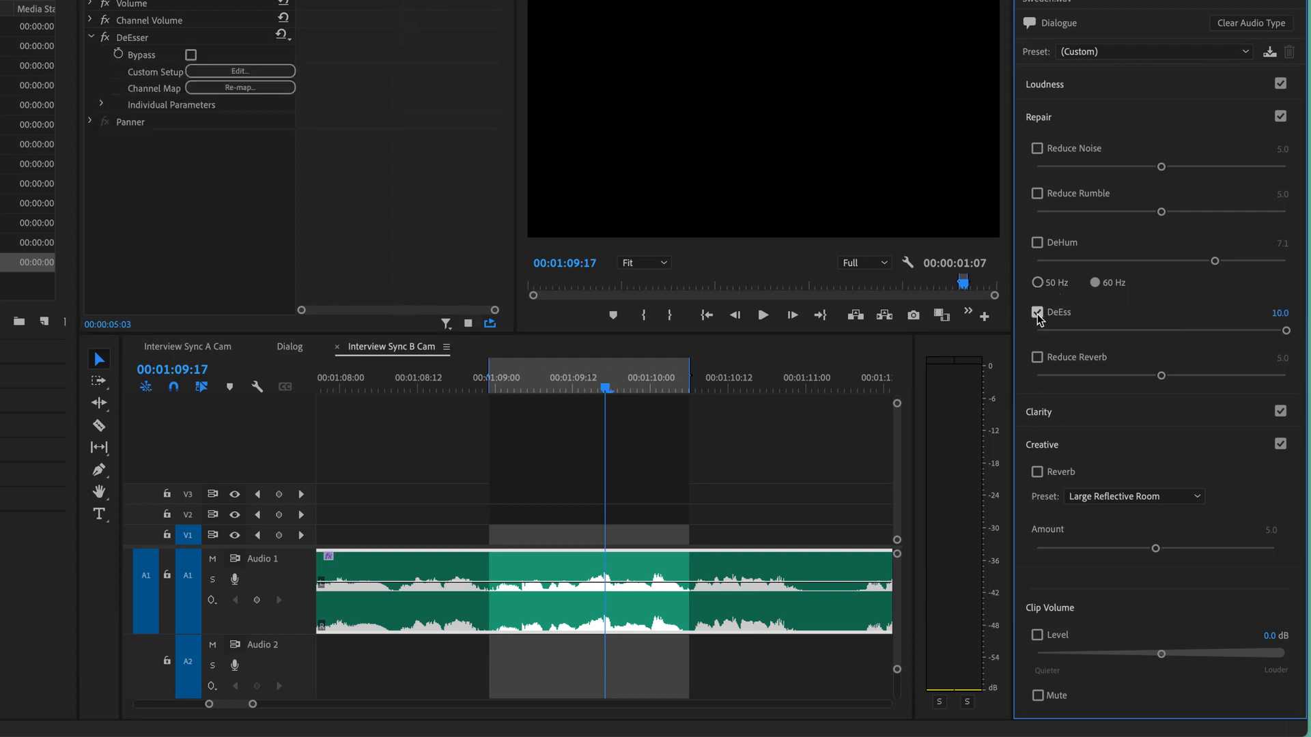
{"action": "left_click", "coordinate": [1037, 313]}
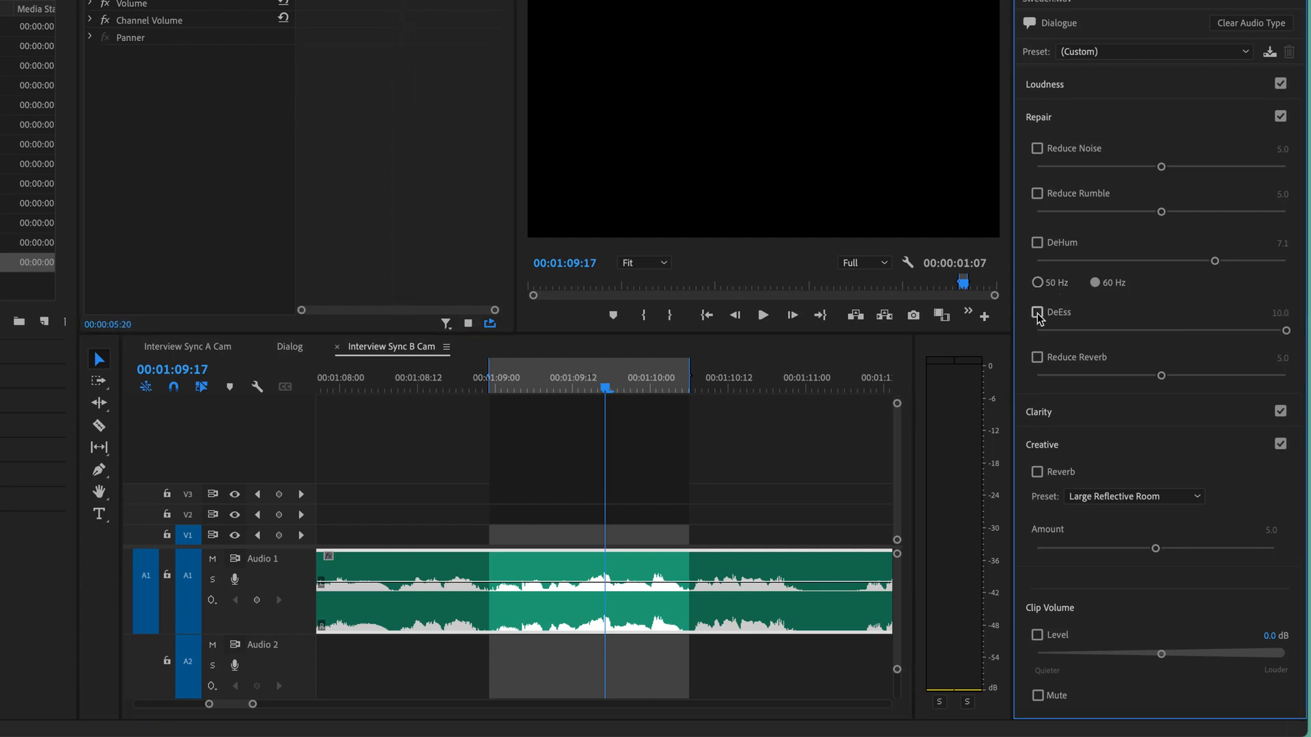
{"action": "left_click", "coordinate": [1037, 313]}
{"action": "left_click", "coordinate": [1037, 313]}
{"action": "key", "text": "space"}
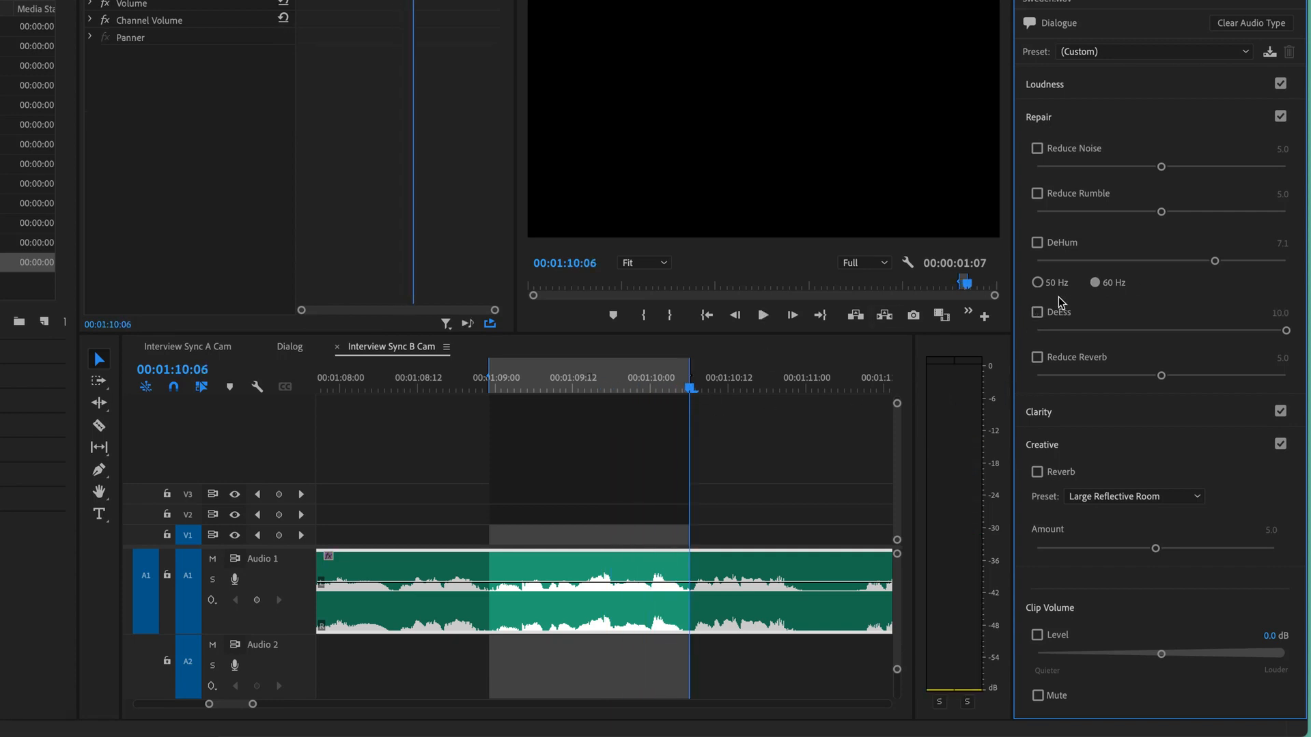
- Enable DeEss for the Sweden.wav clip and set its amount to 5.1
{"action": "left_click", "coordinate": [619, 379]}
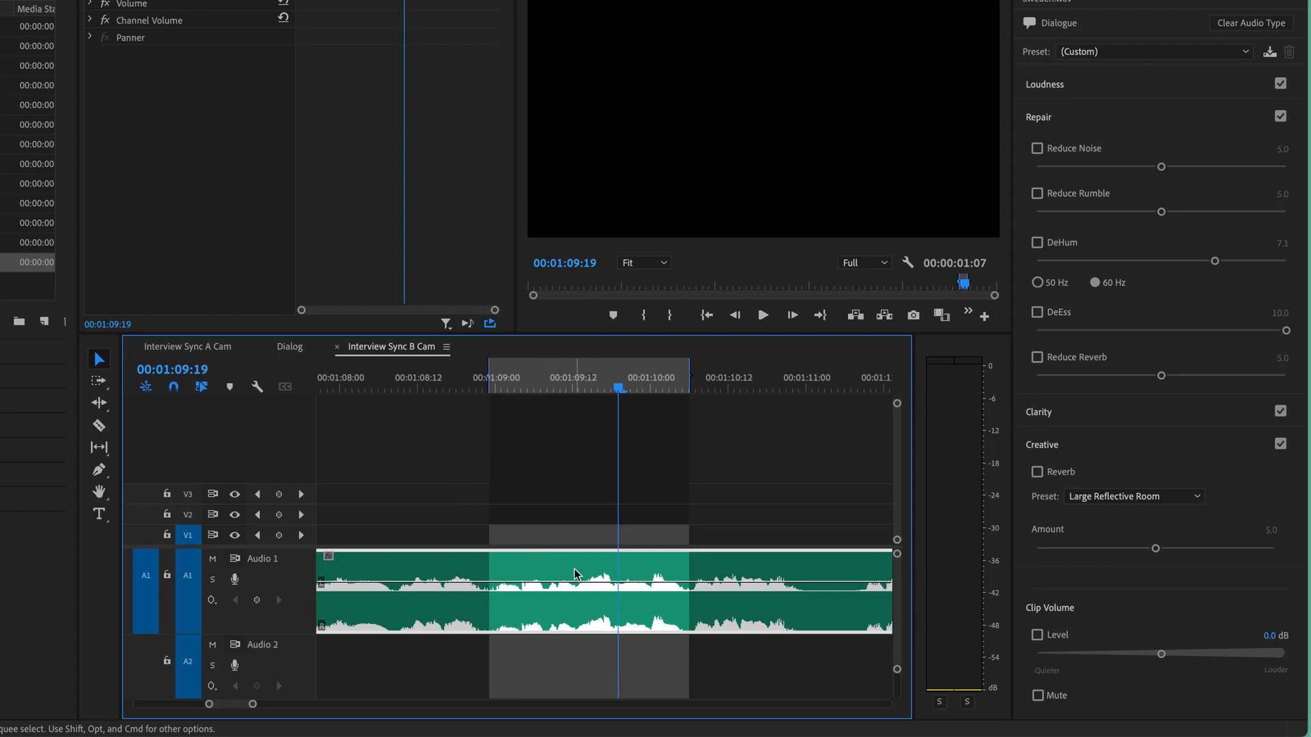
{"action": "left_click", "coordinate": [1037, 312]}
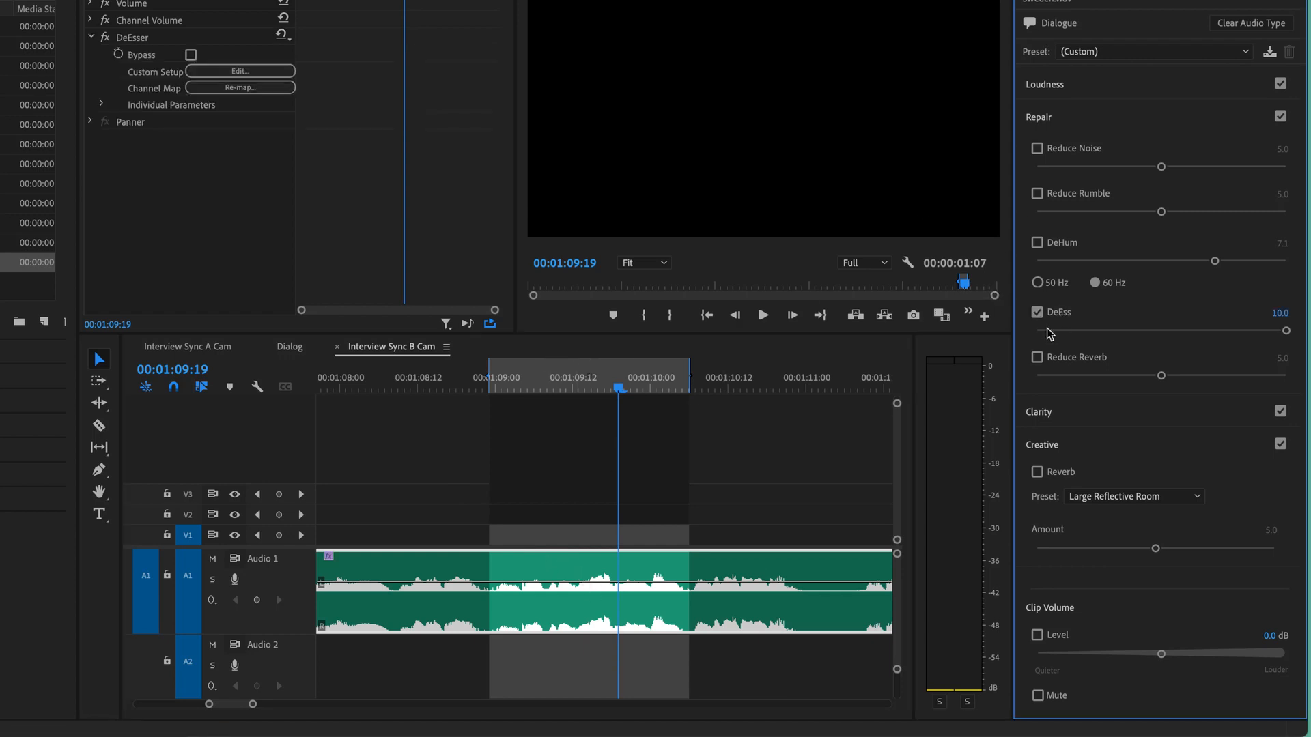
{"action": "left_click_drag", "start_coordinate": [1287, 330], "coordinate": [1164, 330]}
{"action": "left_click", "coordinate": [579, 572]}
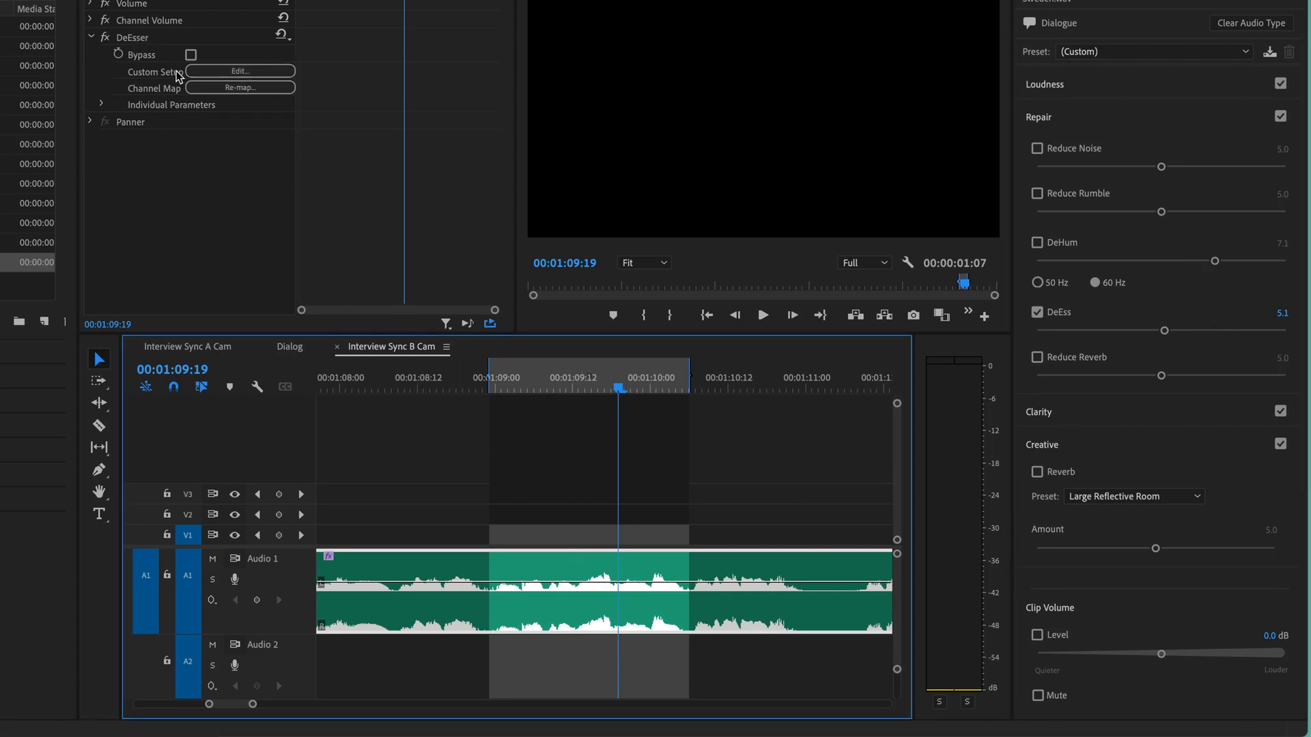
- Open the DeEsser's custom setup editor, move it clear of the marked passage and play the passage with it visible
{"action": "left_click", "coordinate": [279, 73]}
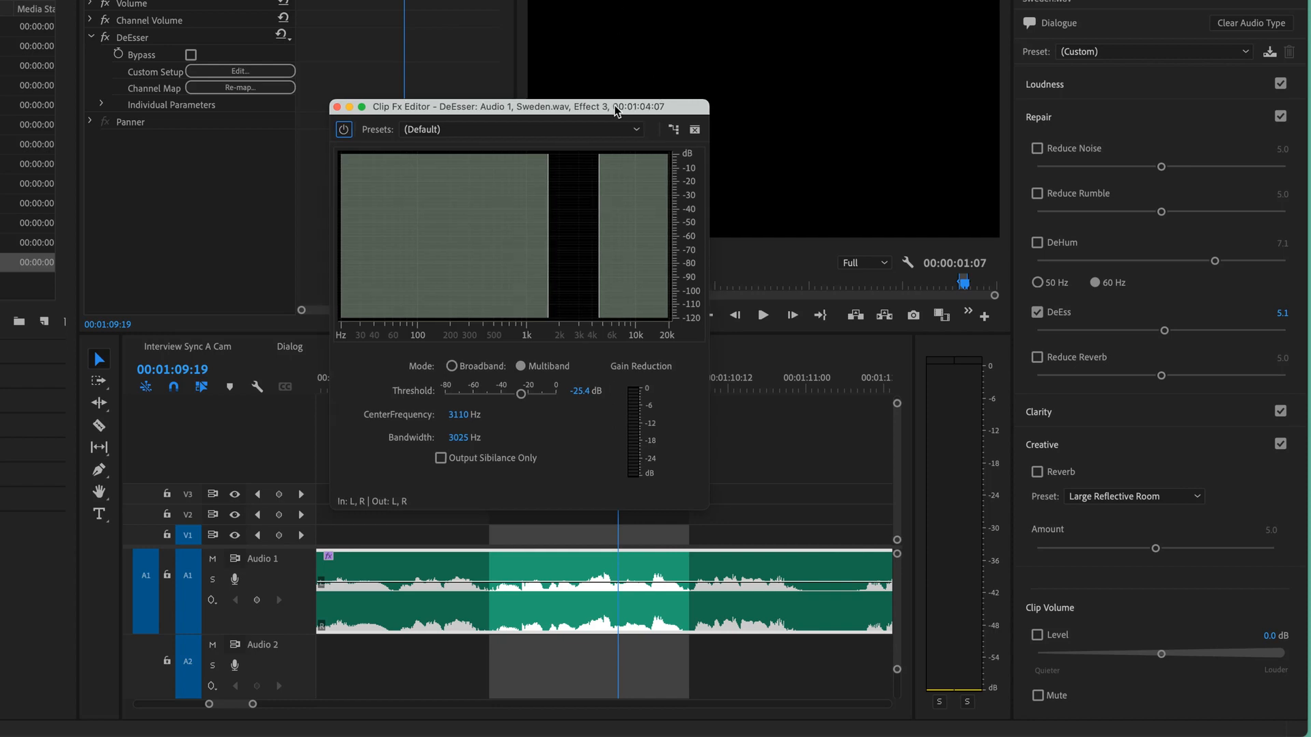
{"action": "left_click_drag", "start_coordinate": [653, 108], "coordinate": [344, 235]}
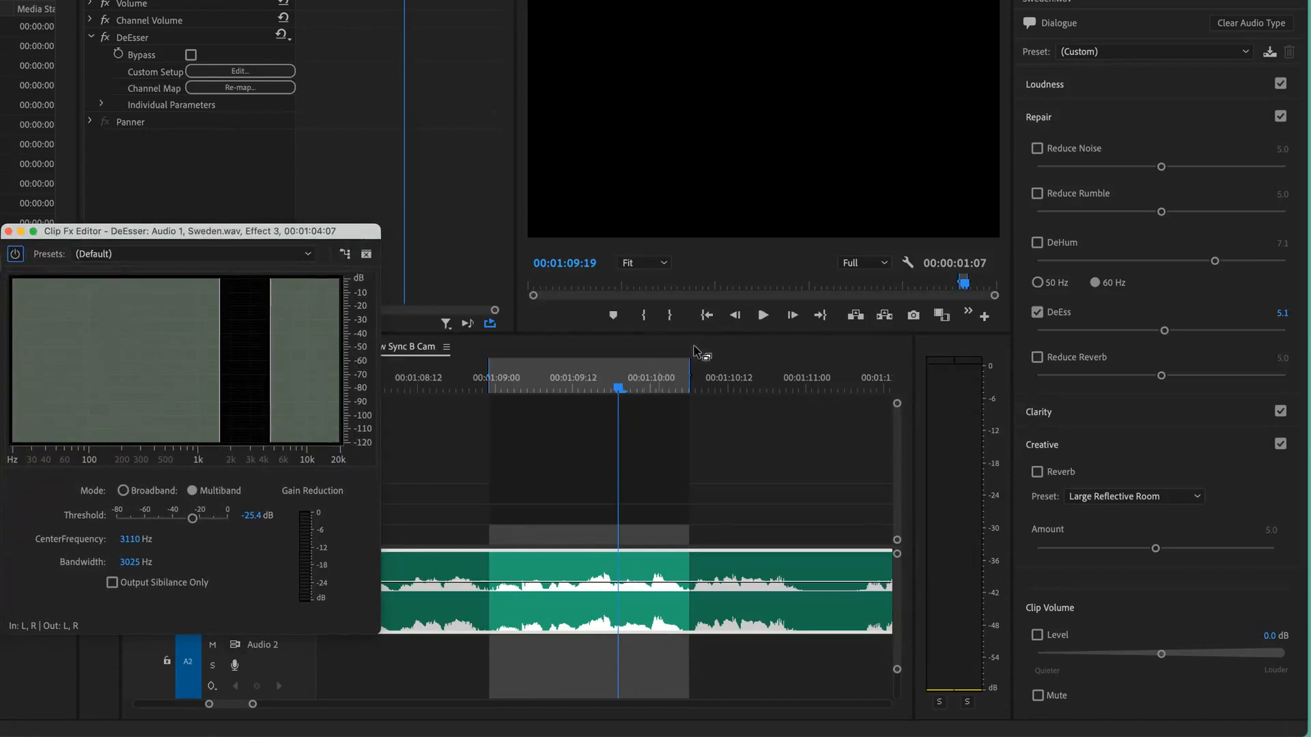
{"action": "left_click", "coordinate": [580, 388]}
{"action": "left_click_drag", "start_coordinate": [580, 386], "coordinate": [546, 403]}
{"action": "key", "text": "space"}
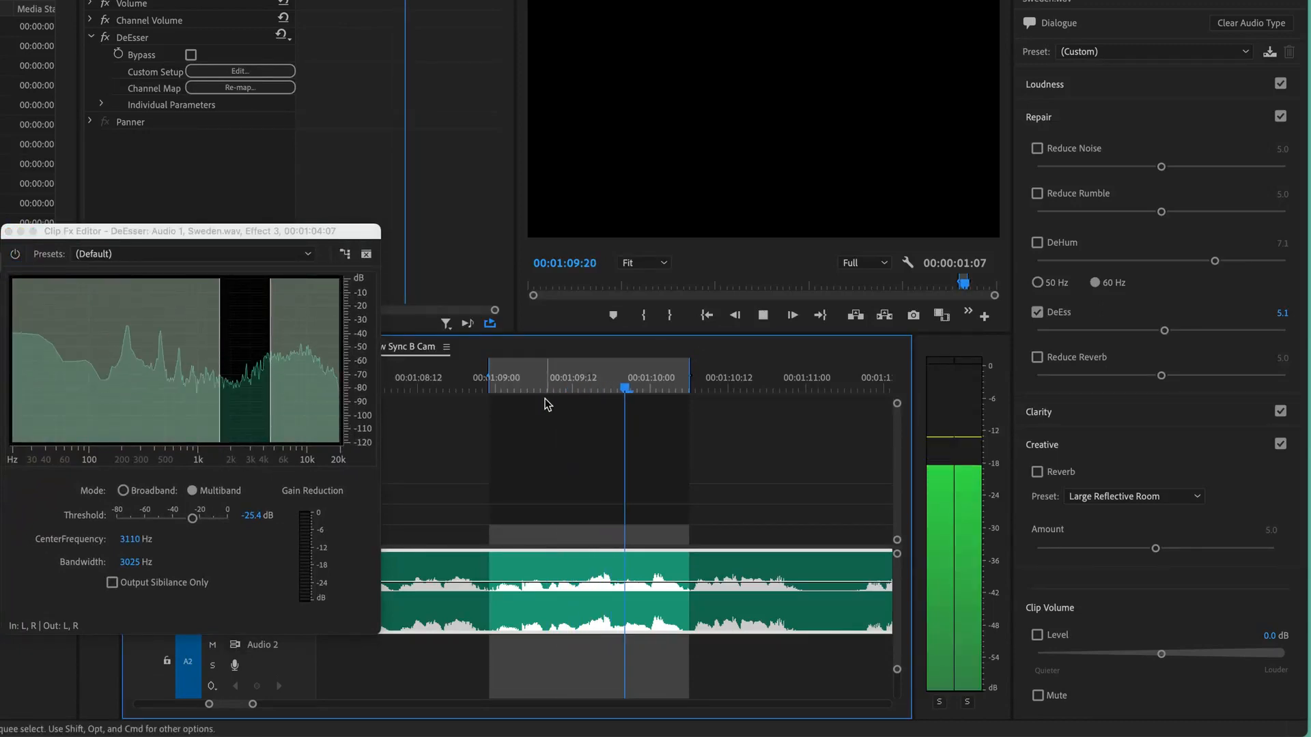
{"action": "key", "text": "space"}
{"action": "left_click", "coordinate": [566, 389]}
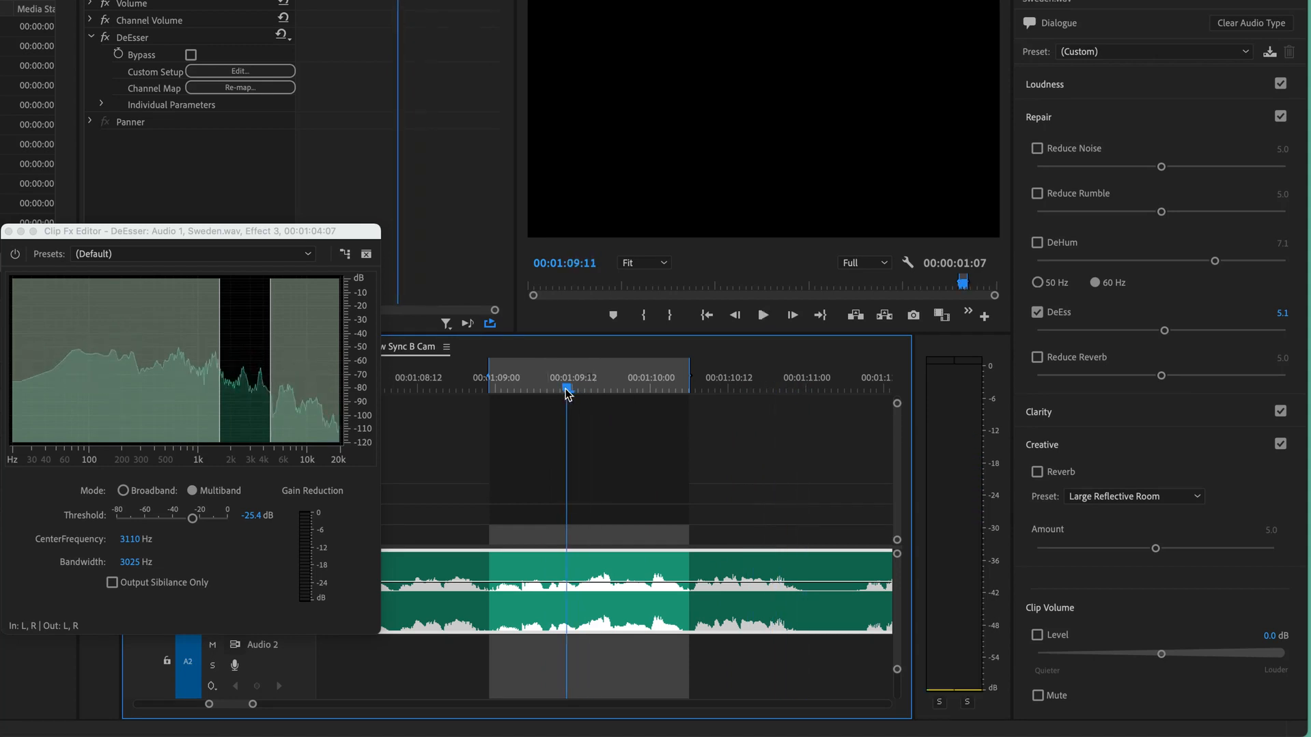
- Loop the clip's audio several times to examine where the sibilant sounds peak in the DeEsser's frequency graph
{"action": "left_click", "coordinate": [465, 324]}
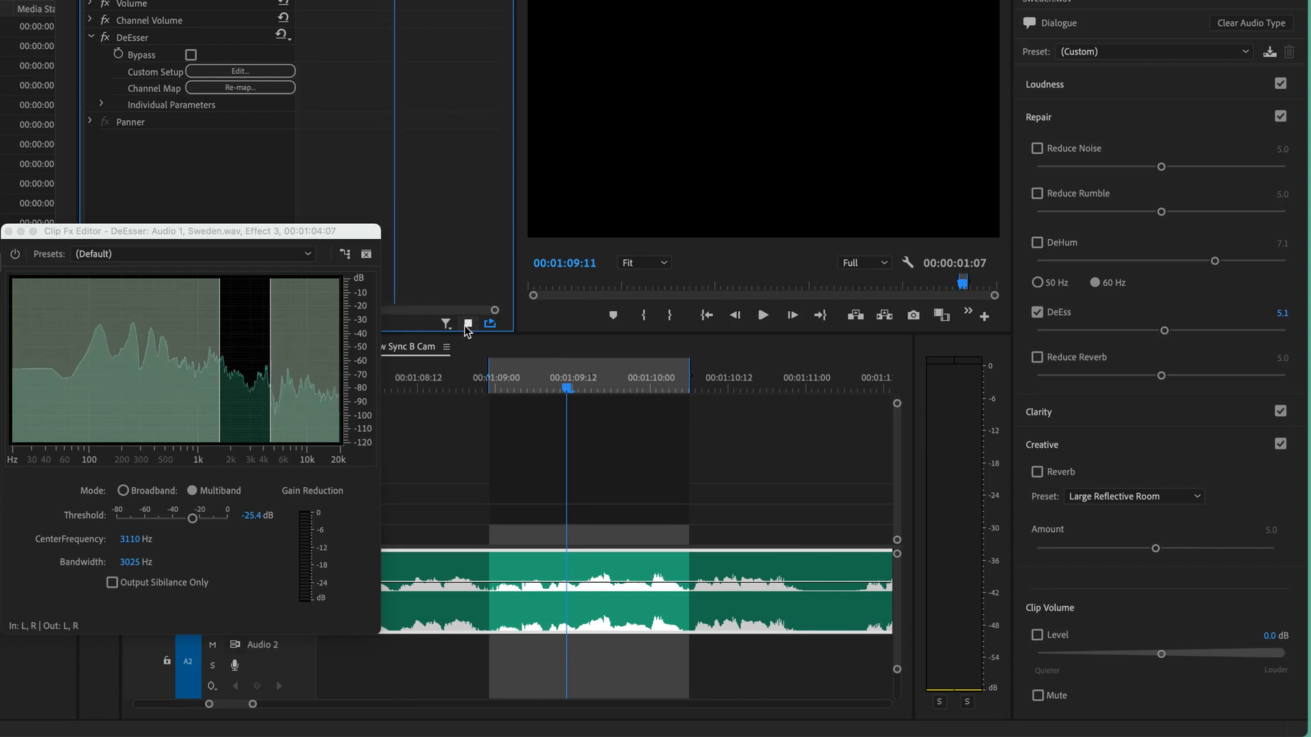
{"action": "left_click", "coordinate": [465, 325]}
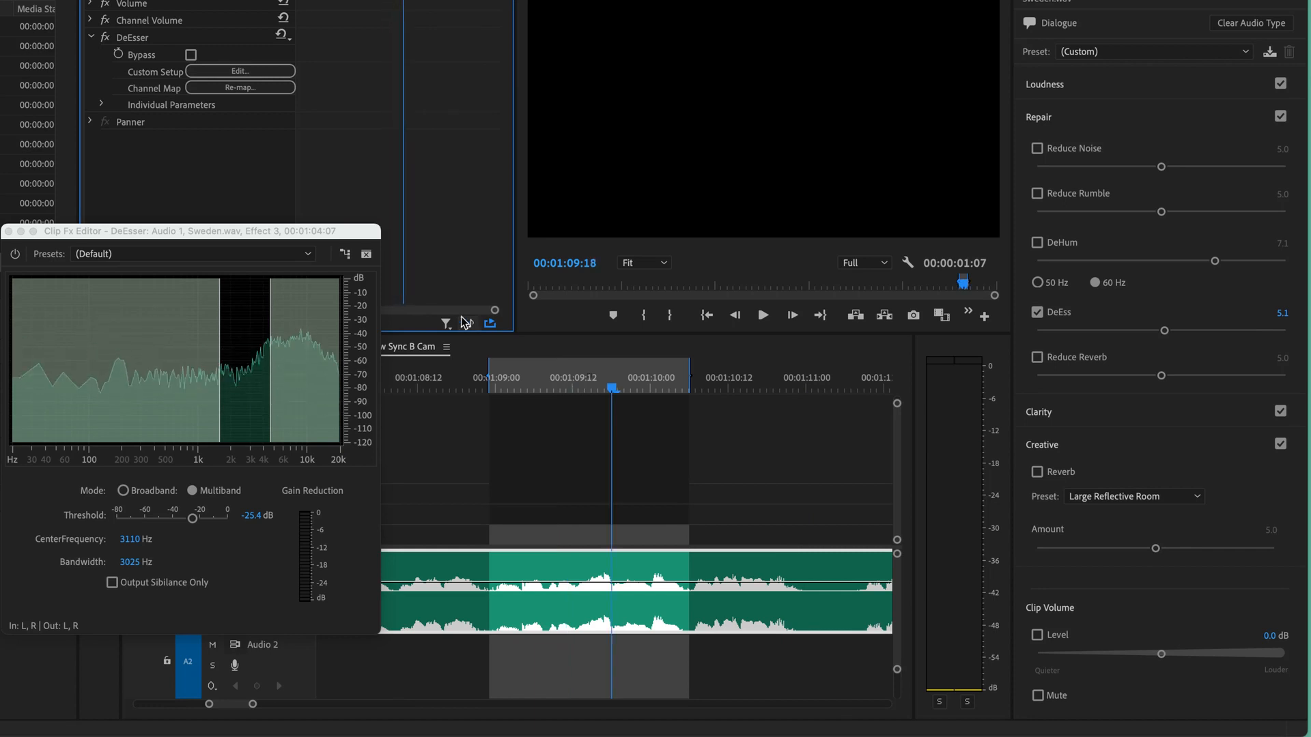
{"action": "left_click", "coordinate": [465, 322]}
{"action": "left_click", "coordinate": [465, 322]}
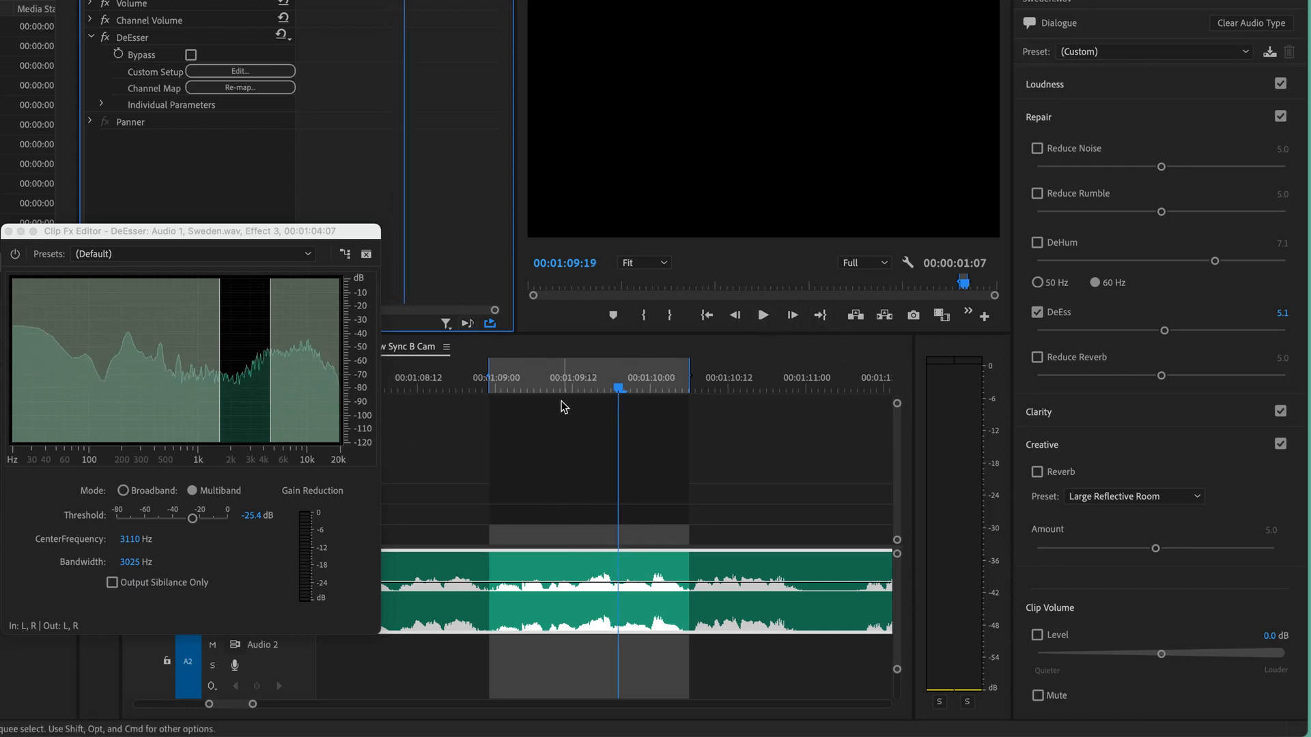
{"action": "left_click", "coordinate": [465, 322]}
{"action": "left_click", "coordinate": [465, 323]}
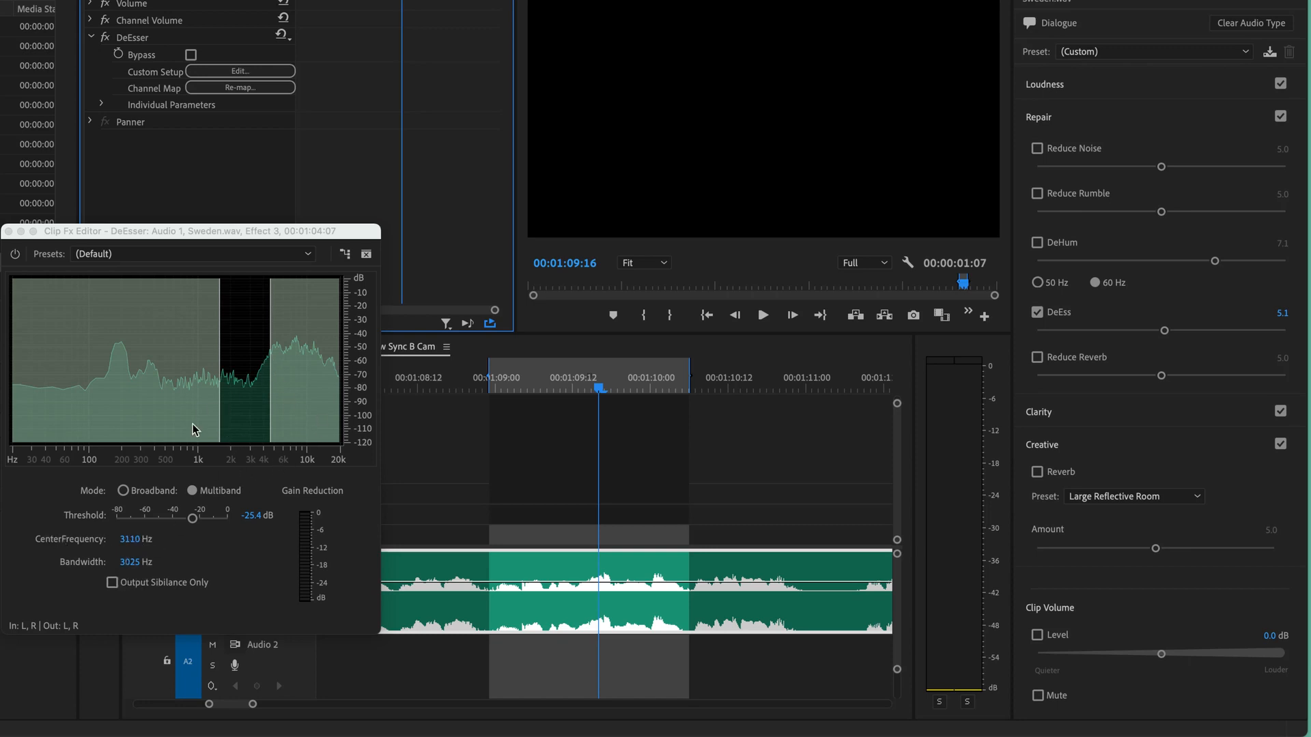
- Set the DeEsser's center frequency to 8447 Hz and bandwidth to 7500 Hz, and audition the passage
{"action": "left_click", "coordinate": [128, 540]}
{"action": "left_click_drag", "start_coordinate": [128, 540], "coordinate": [227, 548]}
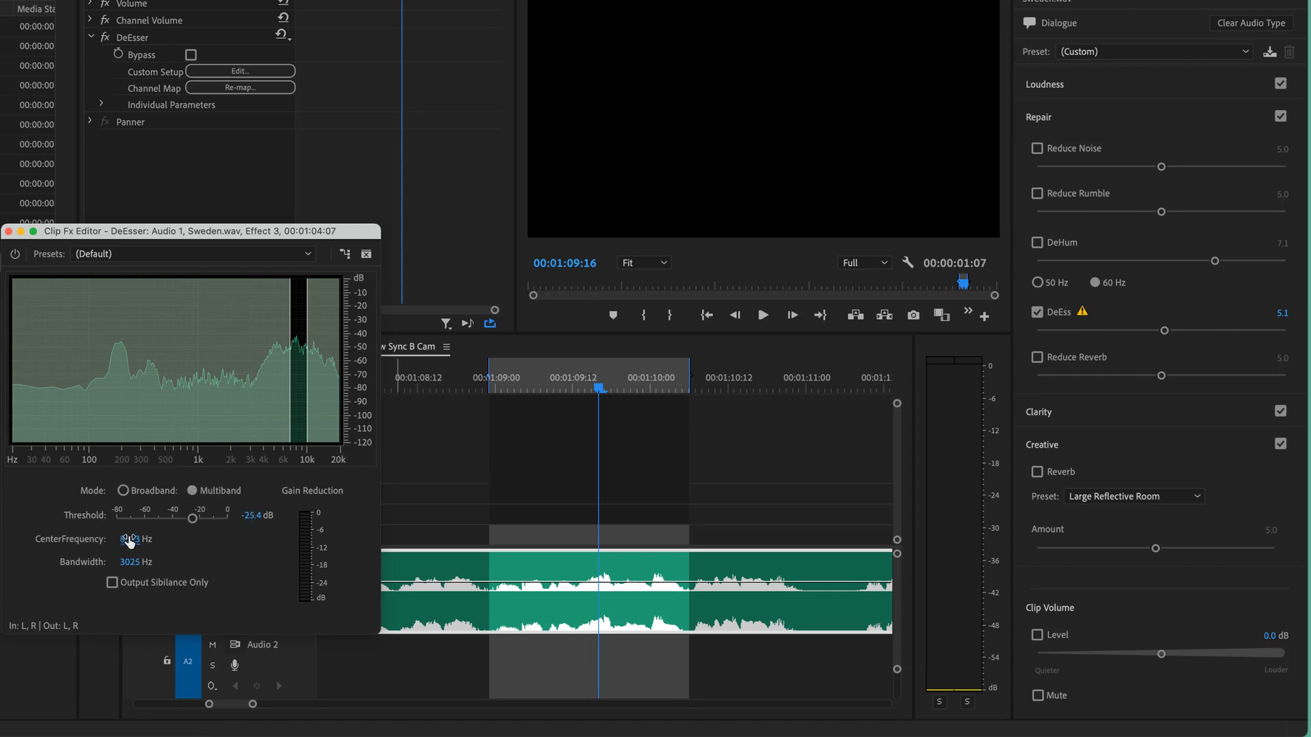
{"action": "left_click_drag", "start_coordinate": [132, 539], "coordinate": [239, 561]}
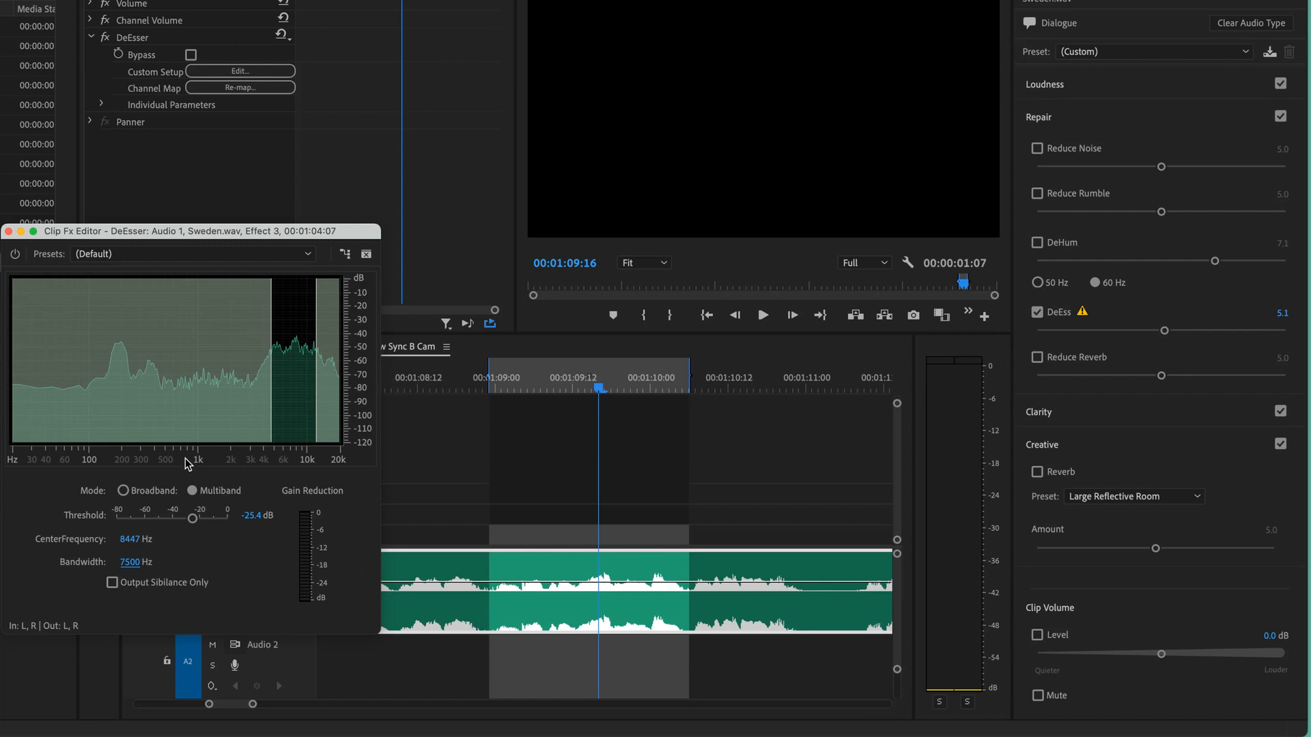
{"action": "left_click", "coordinate": [468, 324]}
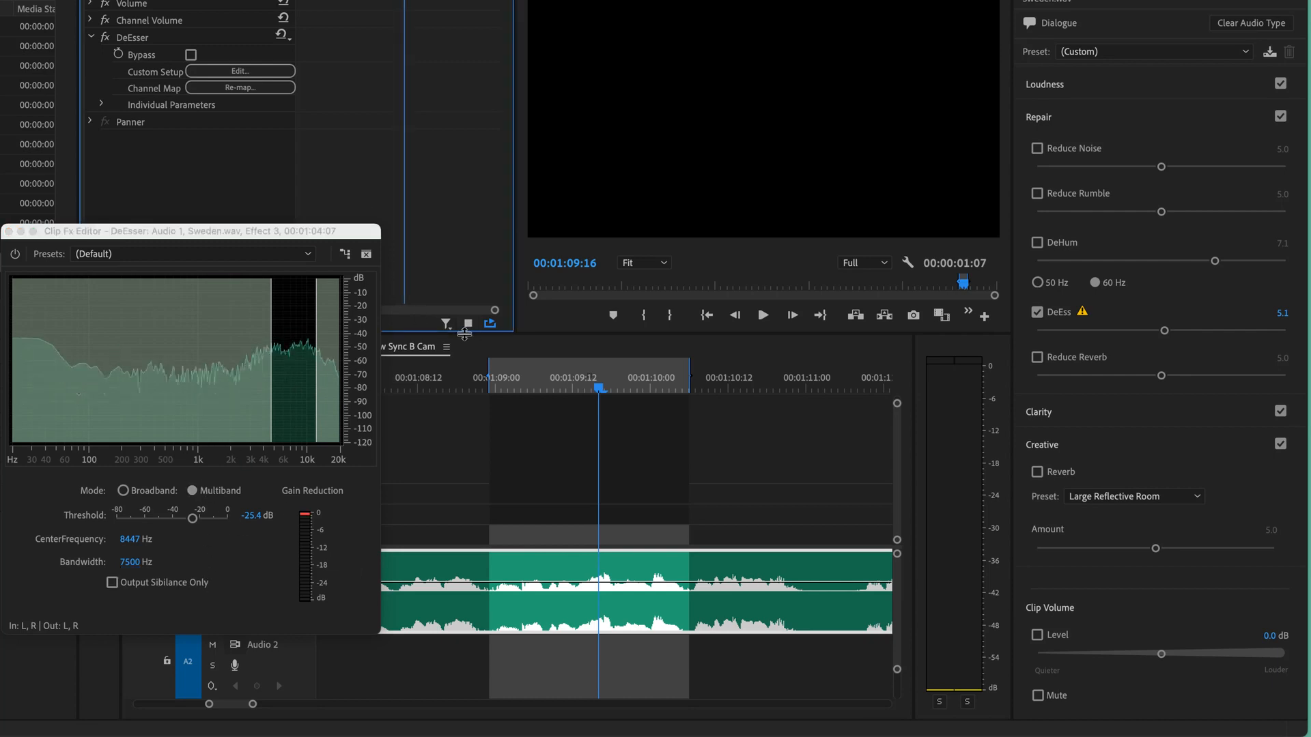
{"action": "left_click", "coordinate": [466, 326]}
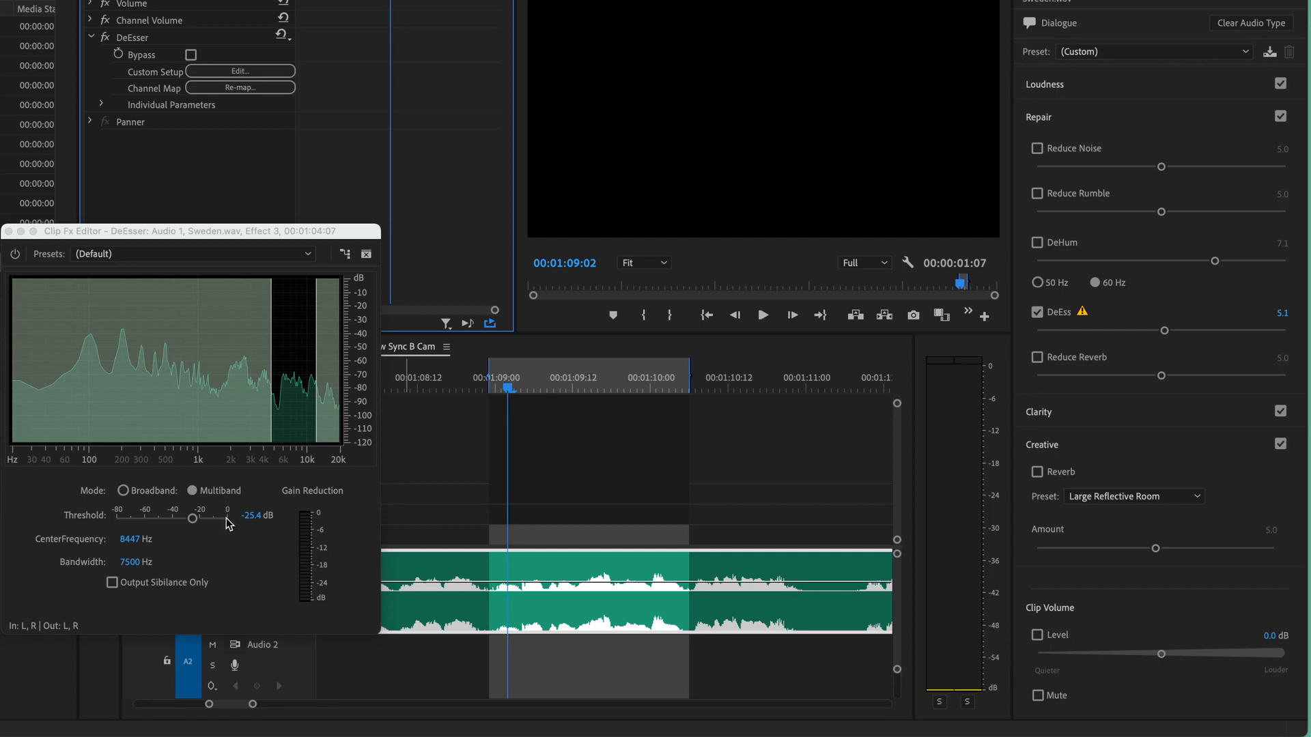
- Lower the DeEsser's threshold to -80 dB and audition the looping passage with the stronger reduction
{"action": "left_click_drag", "start_coordinate": [193, 518], "coordinate": [98, 527]}
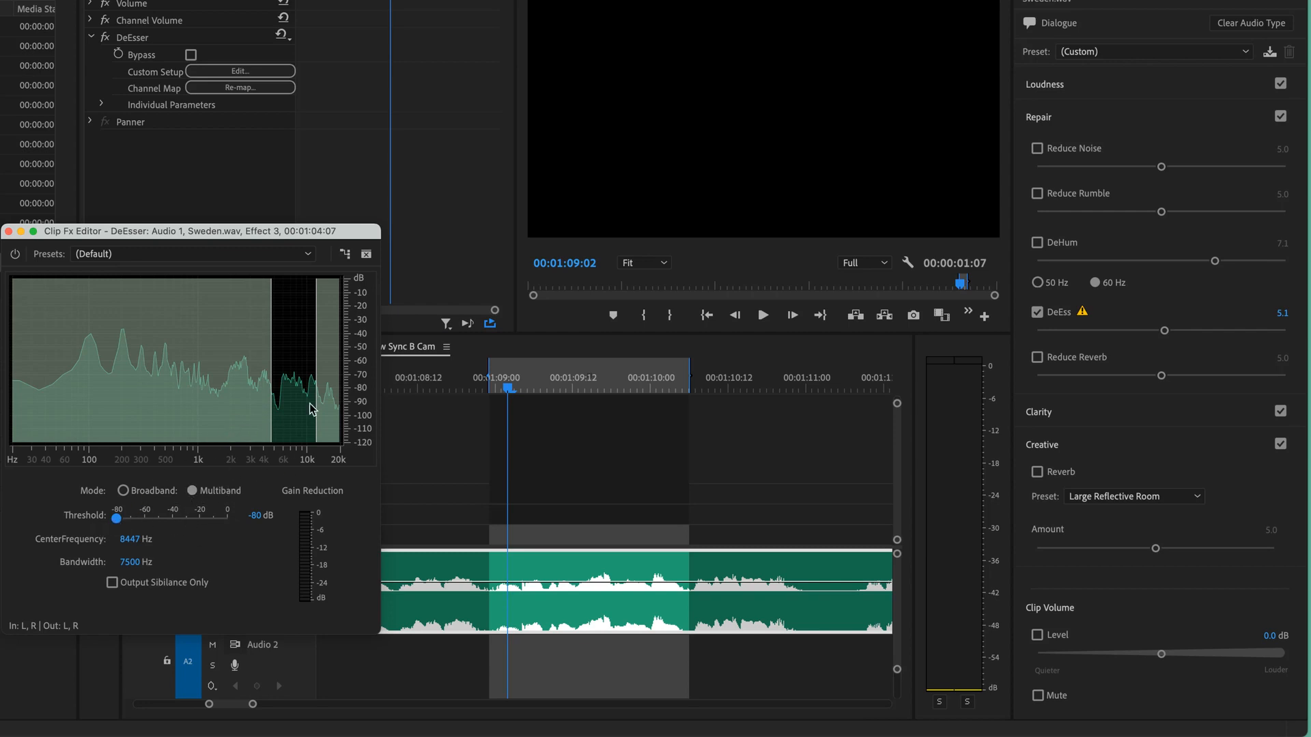
{"action": "left_click", "coordinate": [461, 324]}
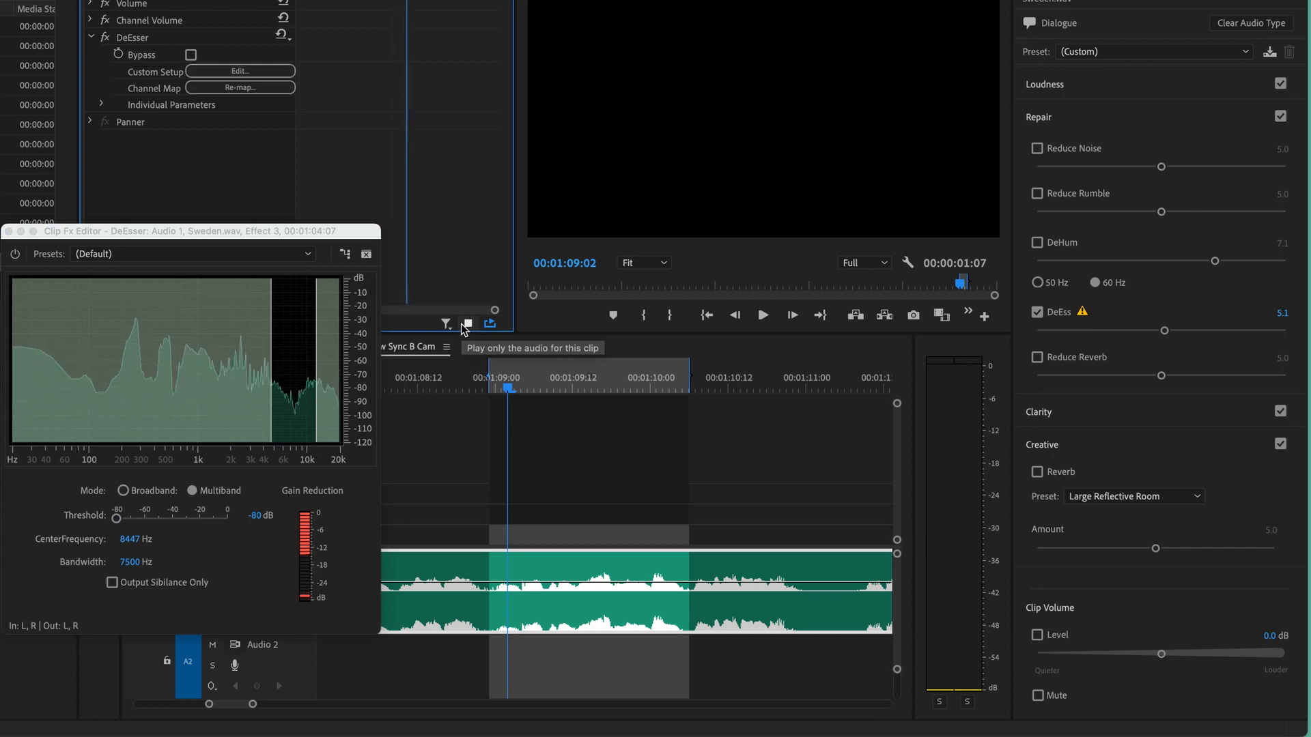
{"action": "left_click", "coordinate": [461, 324]}
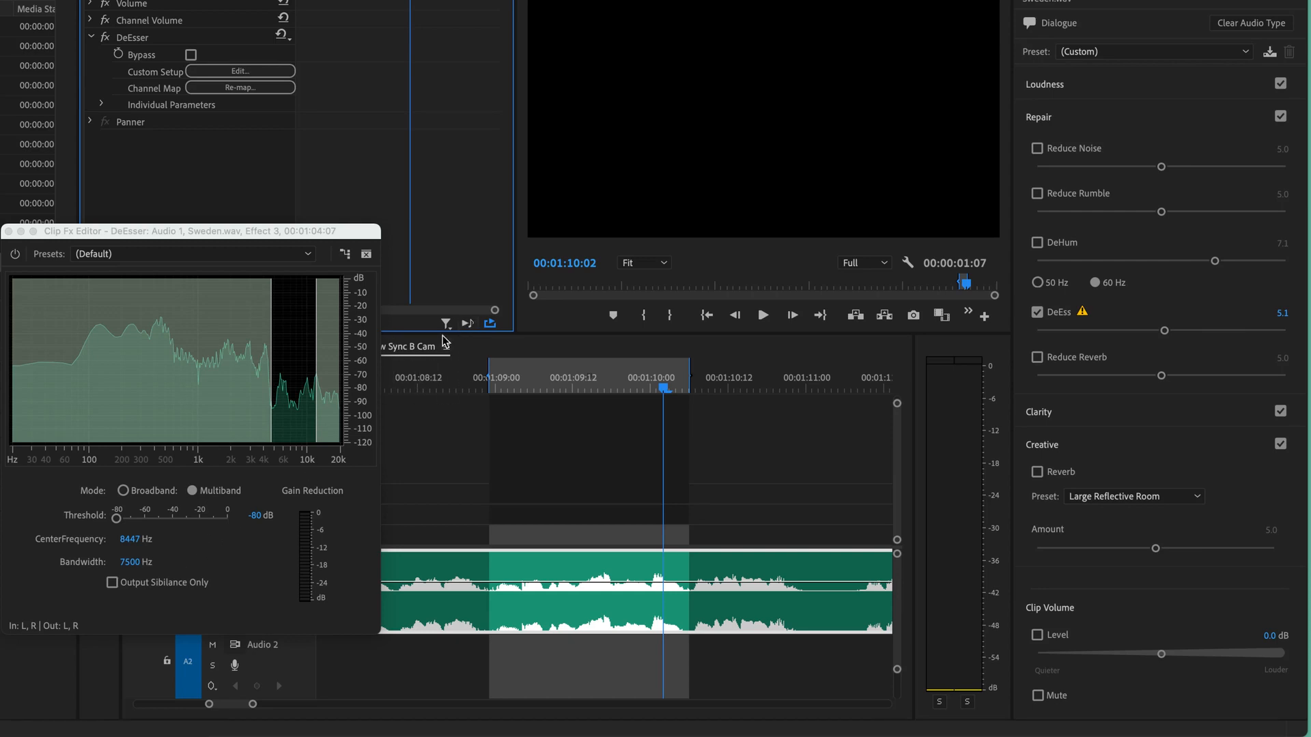
{"action": "left_click", "coordinate": [463, 325]}
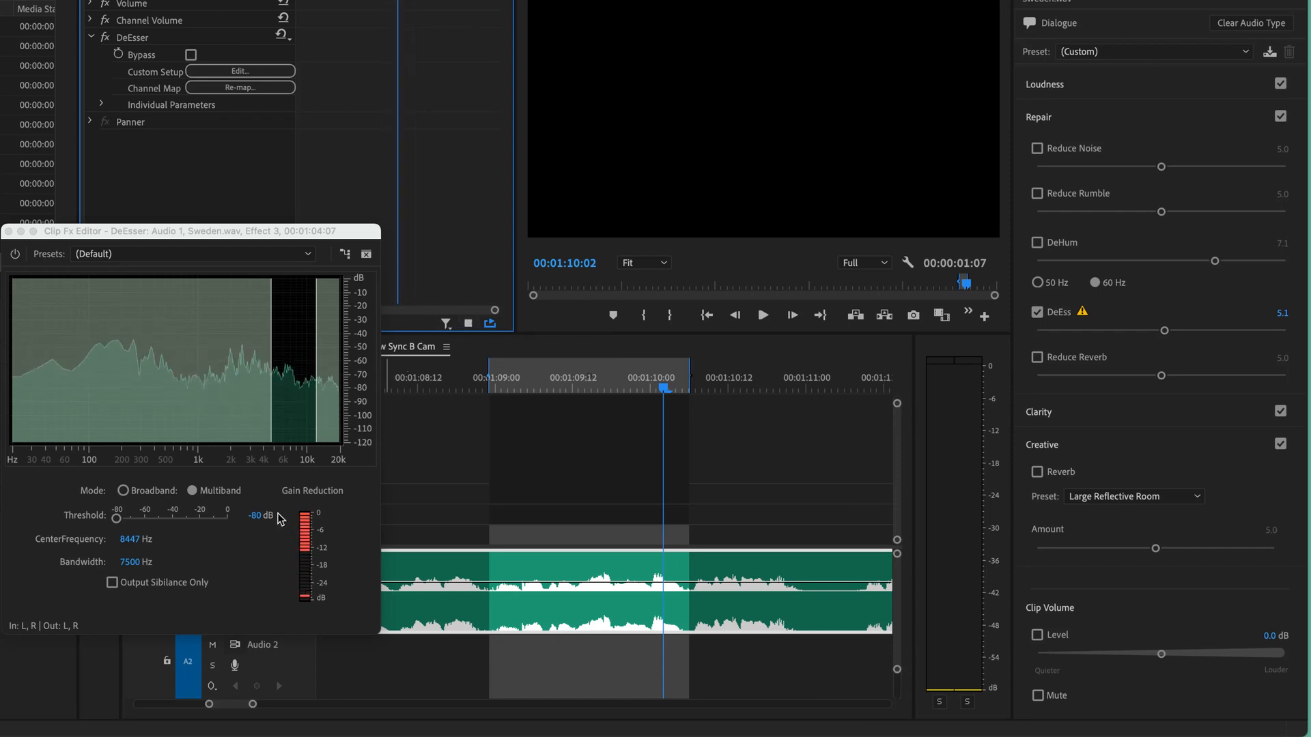
{"action": "key", "text": "space"}
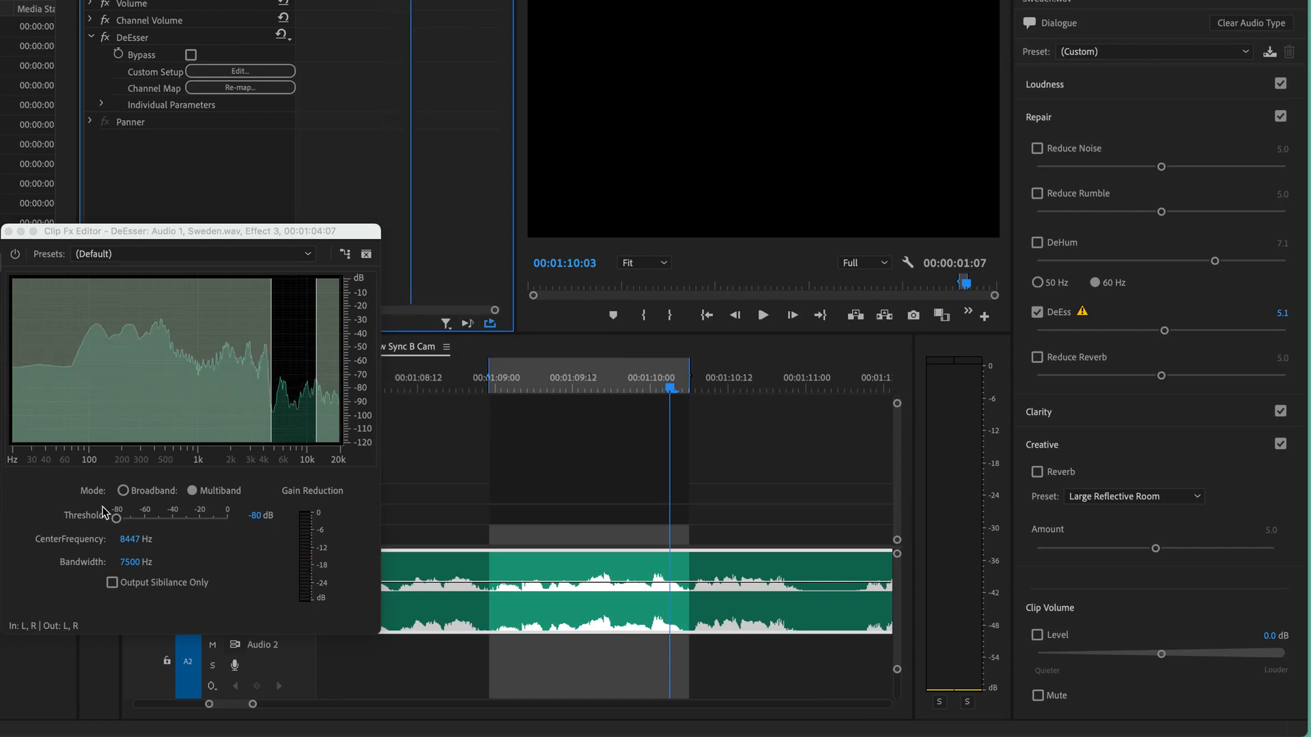
- Bypass the DeEsser and play the marked passage to compare it with the untreated sound
{"action": "left_click", "coordinate": [15, 256]}
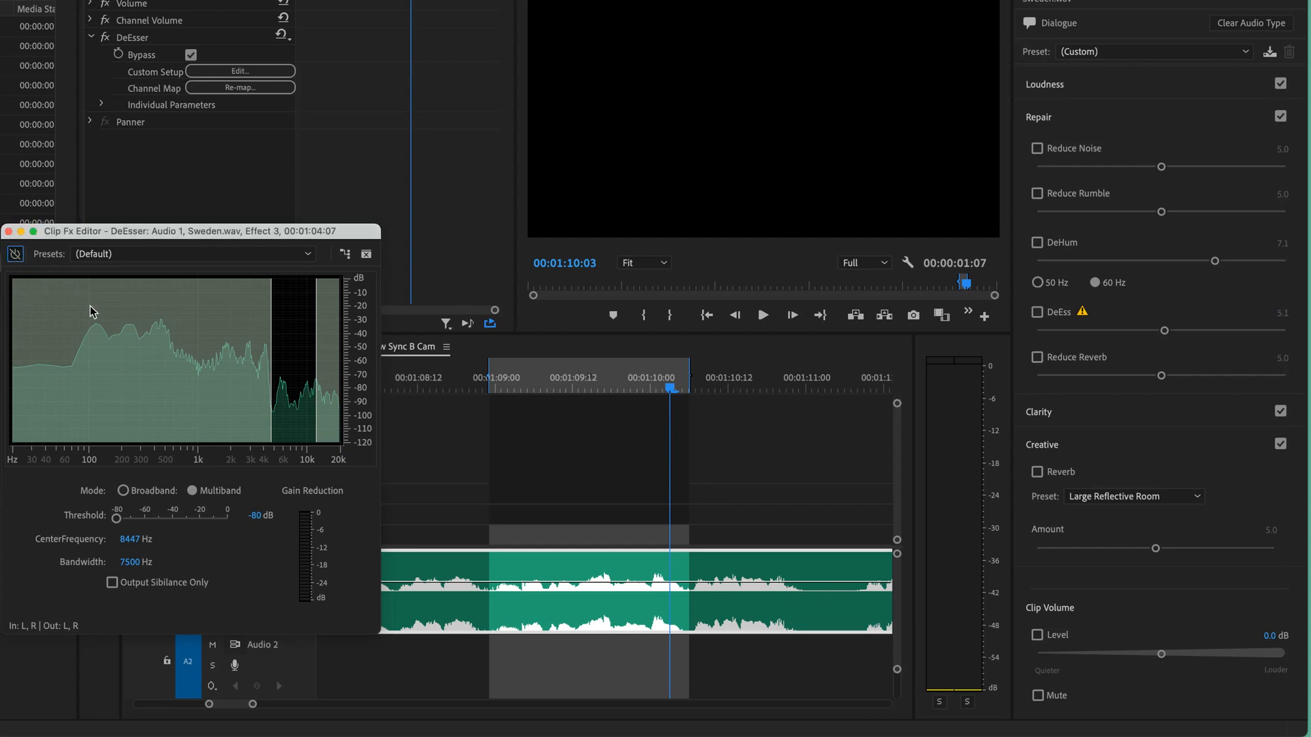
{"action": "key", "text": "space"}
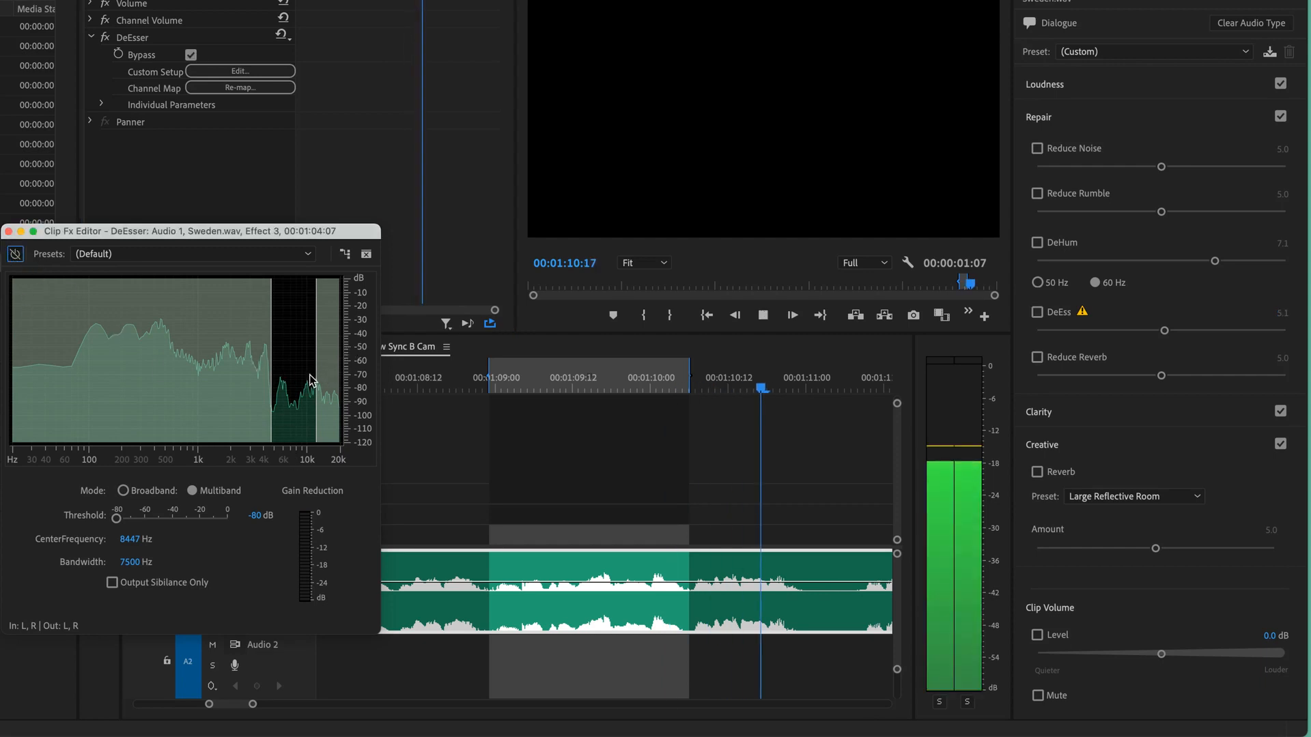
{"action": "key", "text": "space"}
{"action": "left_click", "coordinate": [467, 324]}
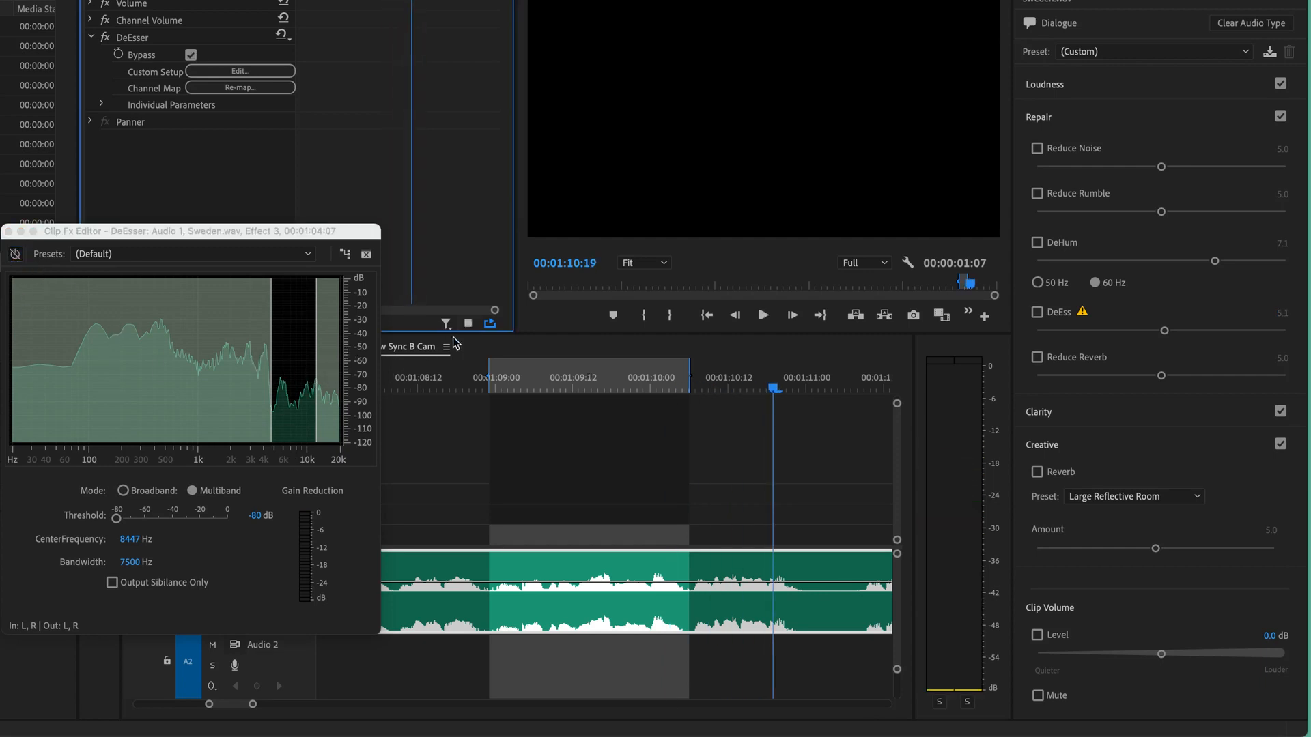
{"action": "key", "text": "space"}
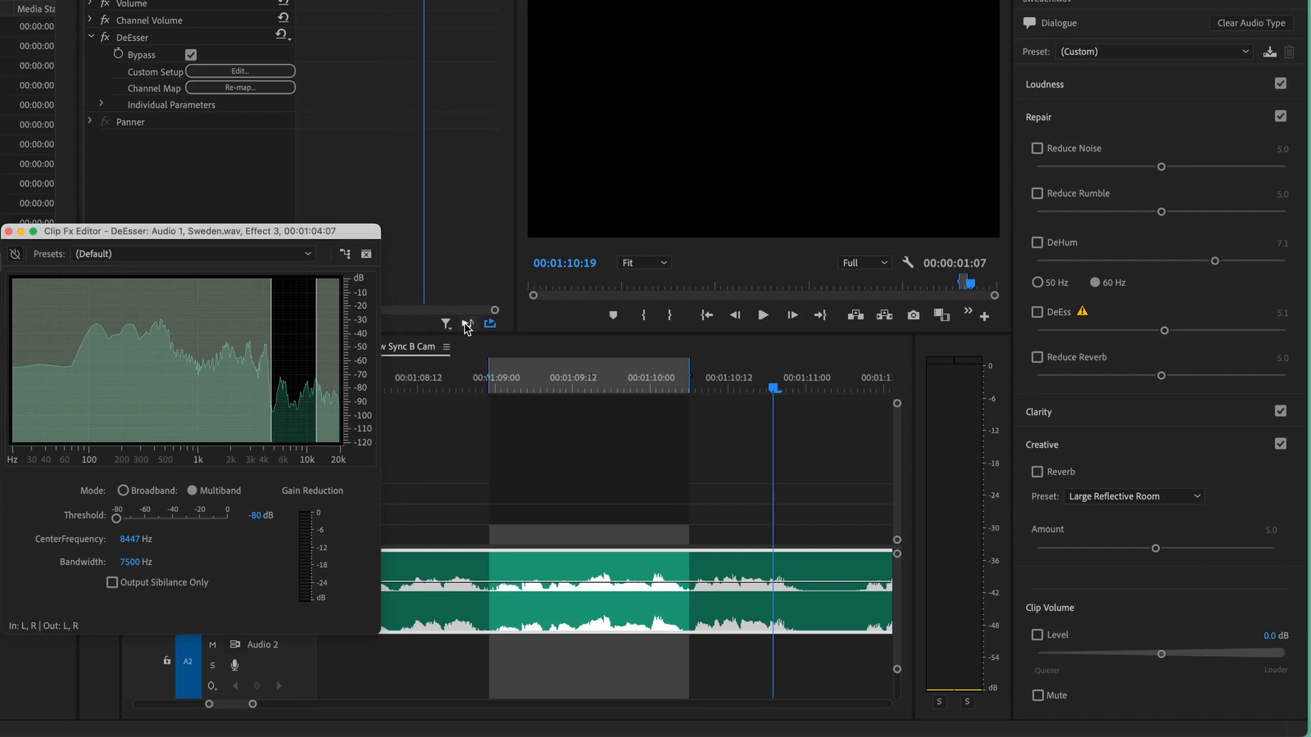
- Play the marked passage repeatedly with the DeEsser bypassed and active to compare the untreated and treated sound
{"action": "left_click", "coordinate": [464, 322]}
{"action": "key", "text": "space"}
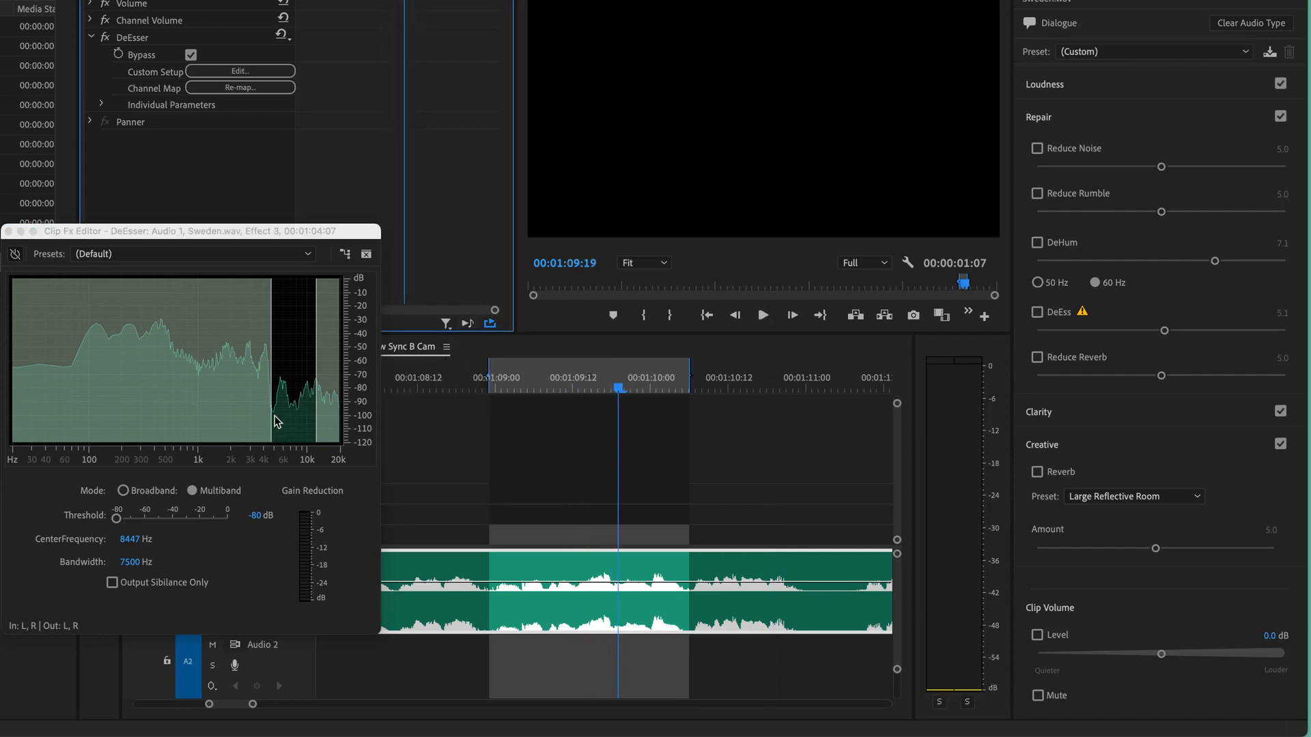
{"action": "left_click_drag", "start_coordinate": [350, 233], "coordinate": [307, 241]}
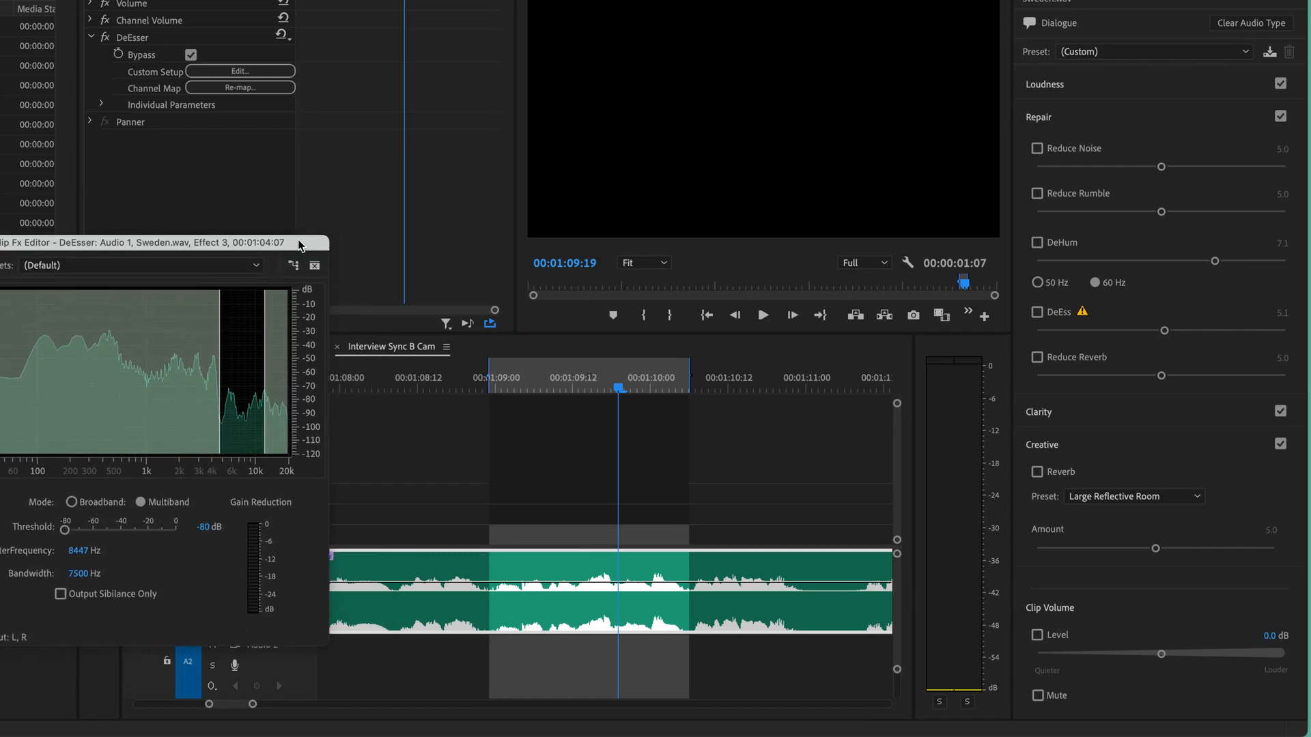
{"action": "left_click", "coordinate": [465, 324]}
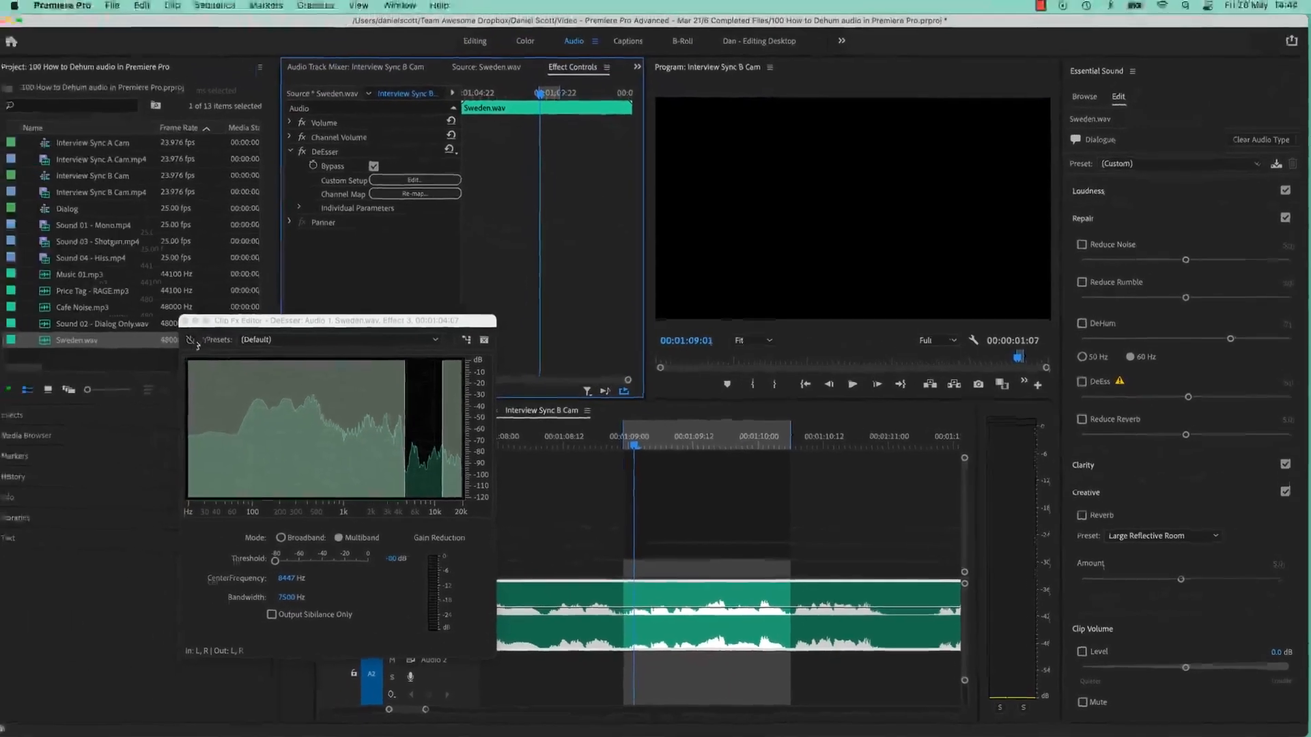
{"action": "left_click", "coordinate": [194, 341]}
{"action": "left_click", "coordinate": [607, 394]}
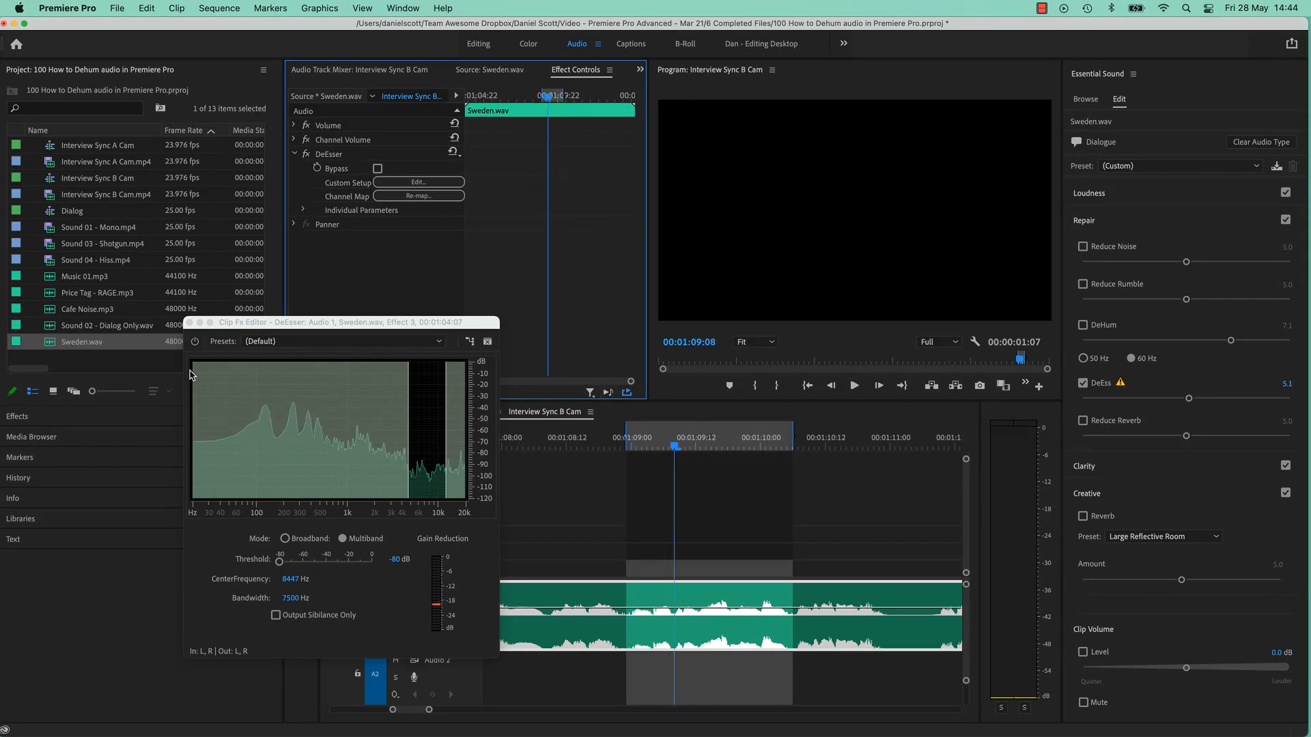
{"action": "left_click", "coordinate": [195, 341]}
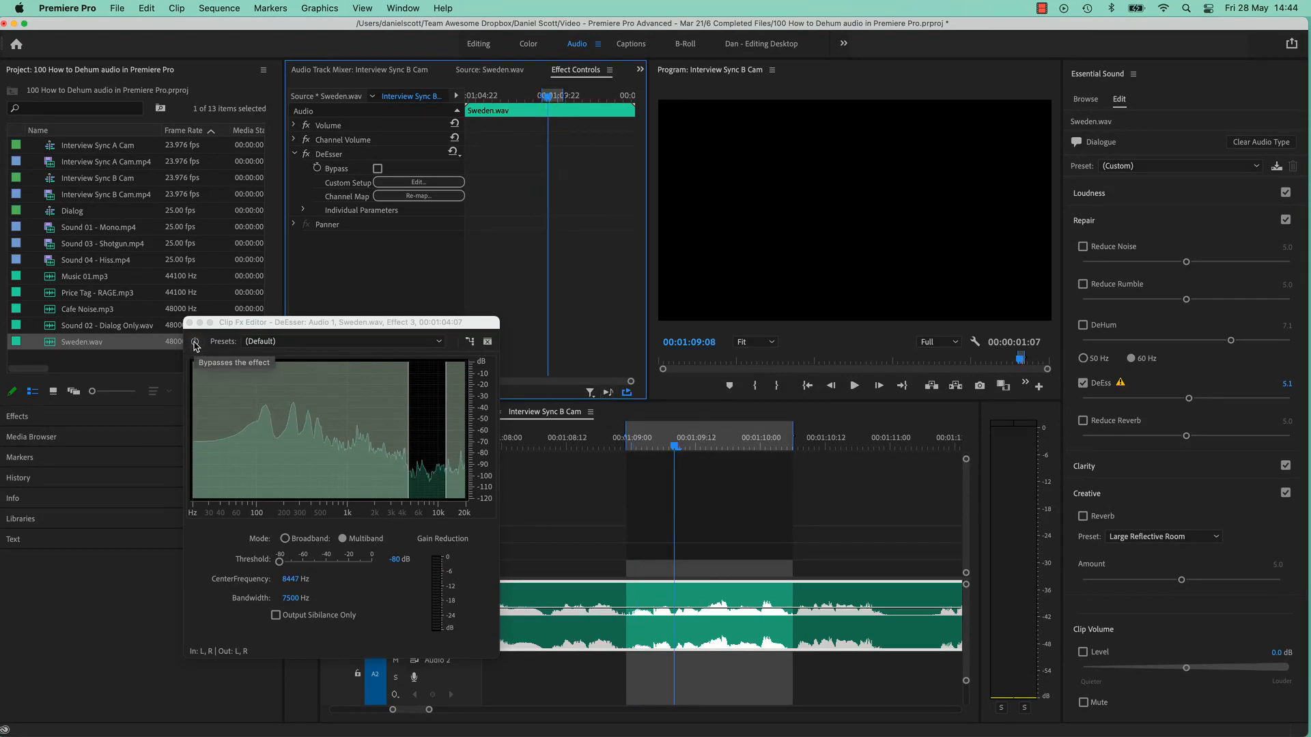
{"action": "left_click", "coordinate": [607, 394]}
{"action": "left_click", "coordinate": [607, 394]}
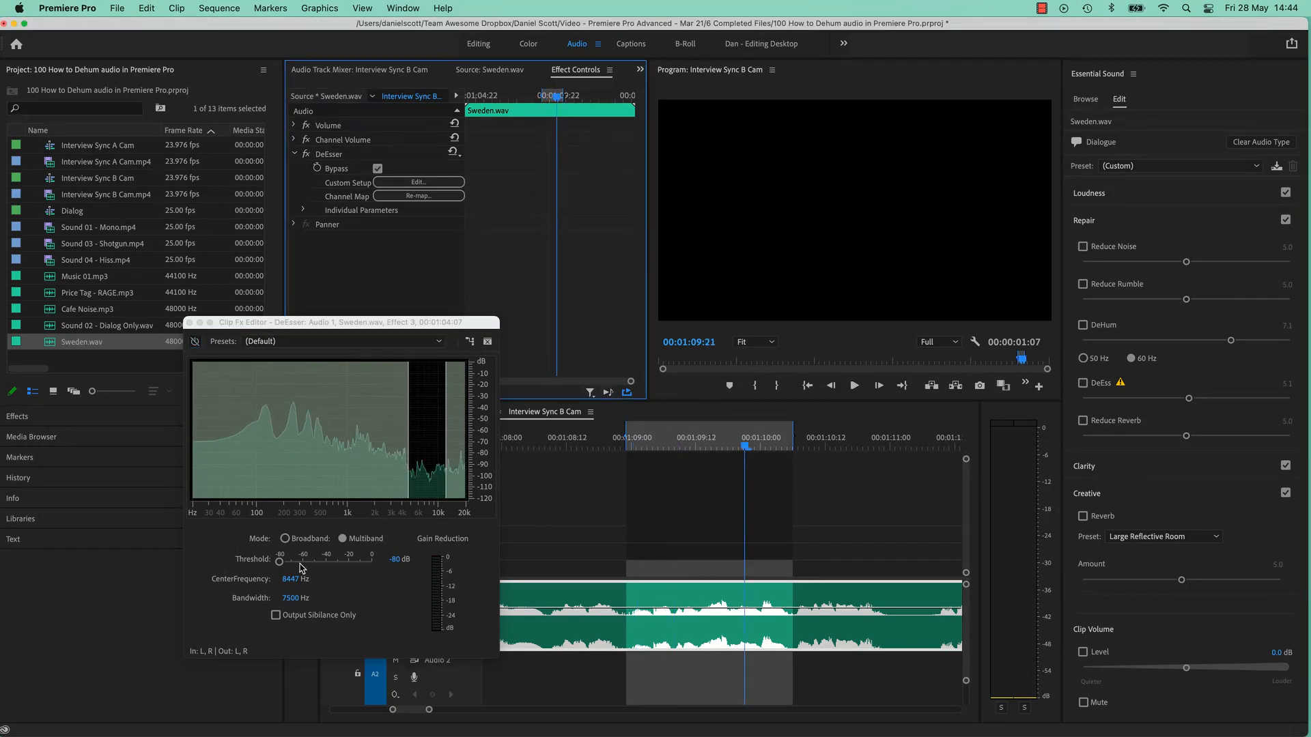
- Raise the DeEsser's threshold to 0 dB, turn its bypass off and audition the marked passage
{"action": "left_click_drag", "start_coordinate": [301, 562], "coordinate": [375, 561]}
{"action": "left_click", "coordinate": [607, 394]}
{"action": "left_click", "coordinate": [196, 342]}
{"action": "left_click", "coordinate": [607, 394]}
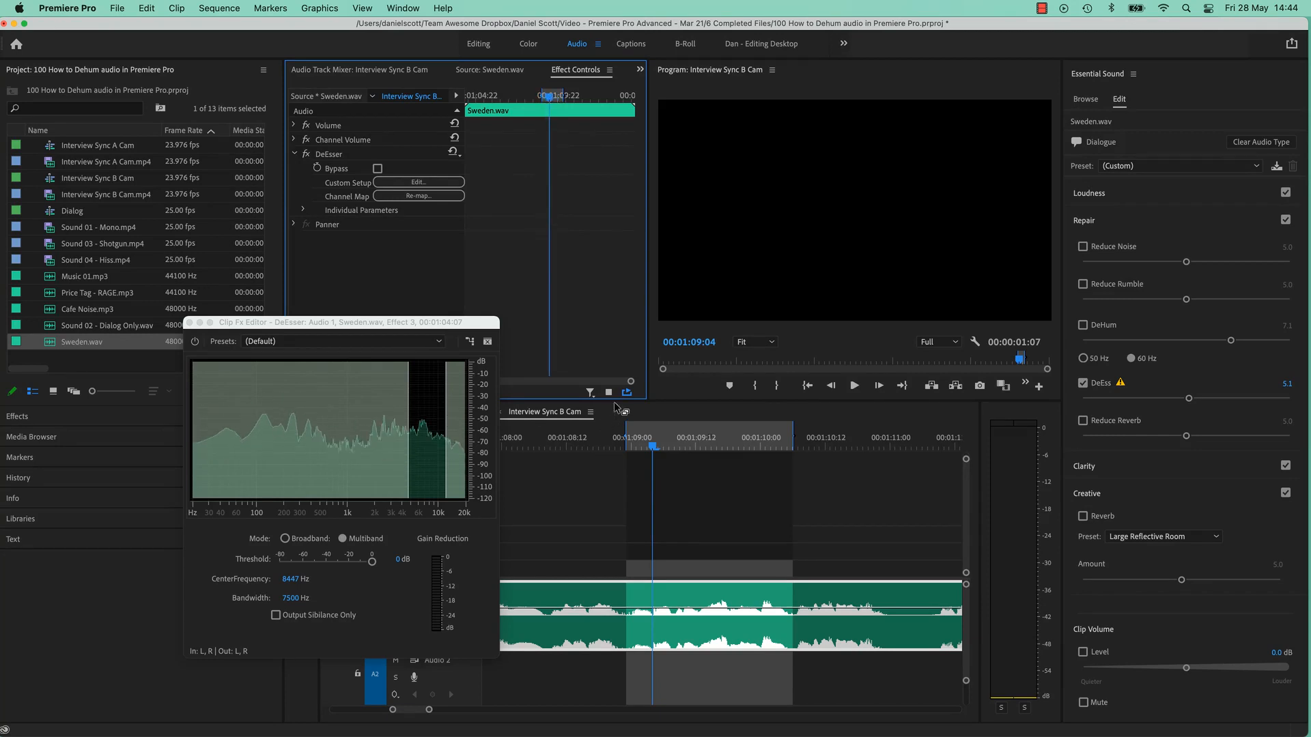
{"action": "left_click", "coordinate": [195, 343]}
- Lower the DeEsser's threshold to -80 dB and play the dialogue beyond the marked passage
{"action": "left_click_drag", "start_coordinate": [372, 561], "coordinate": [279, 564]}
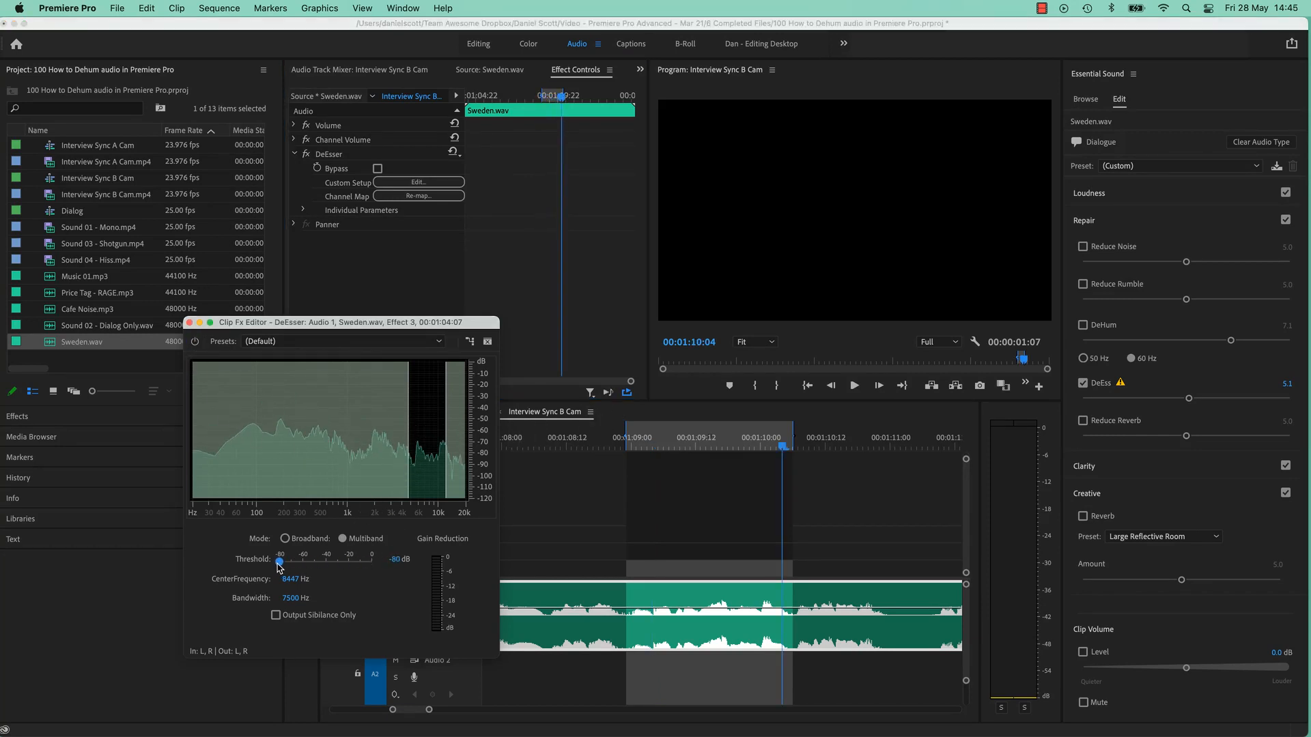
{"action": "key", "text": "space"}
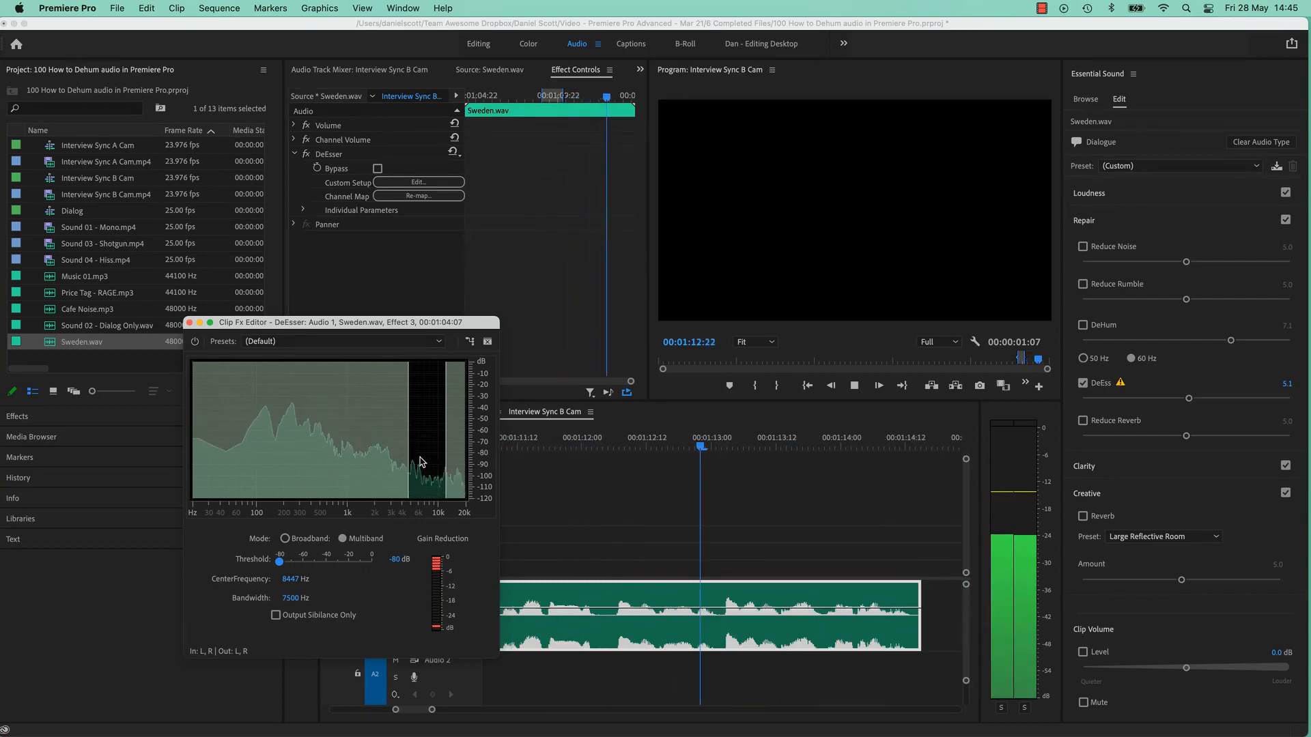
{"action": "key", "text": "space"}
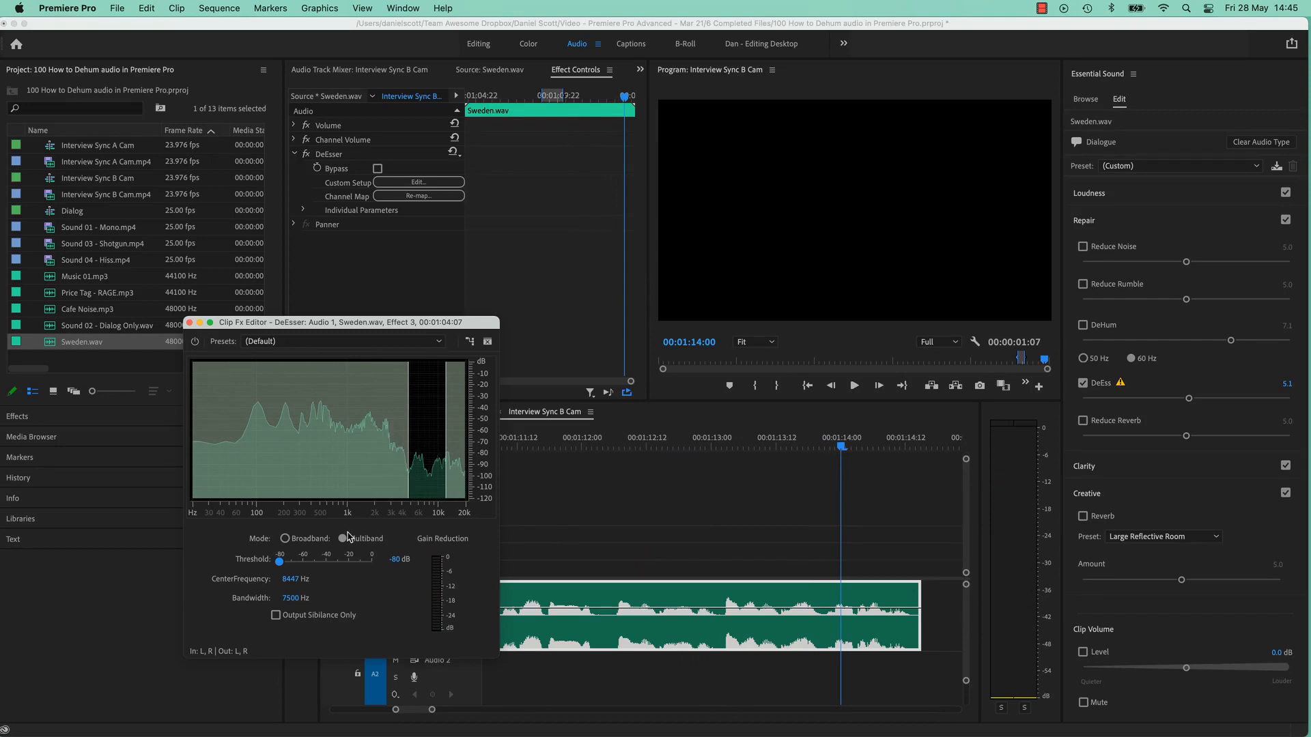
- Try a DeEsser threshold of -29.5 dB, set it to -41.7 dB after auditioning, and close the effect editor
{"action": "left_click_drag", "start_coordinate": [286, 598], "coordinate": [339, 565]}
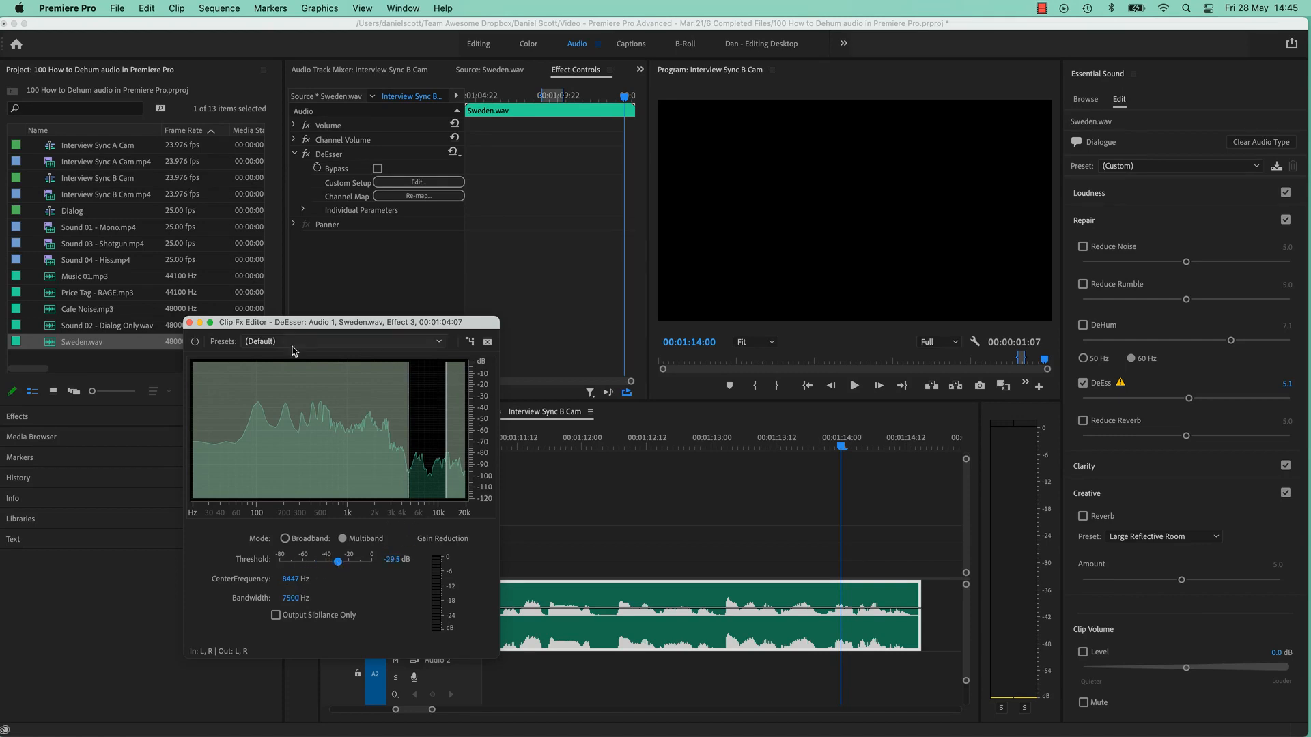
{"action": "left_click", "coordinate": [606, 394]}
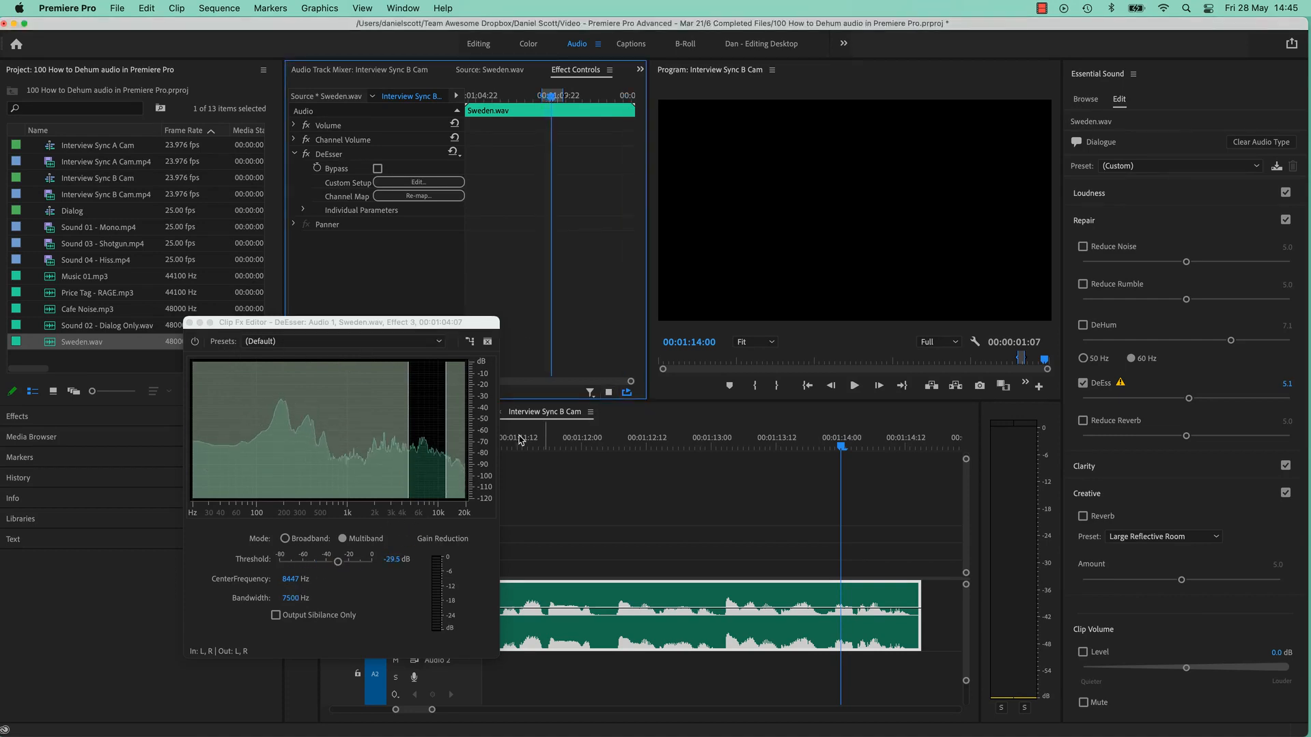
{"action": "mouse_move", "coordinate": [314, 566]}
{"action": "left_mouse_down"}
{"action": "mouse_move", "coordinate": [295, 568]}
{"action": "mouse_move", "coordinate": [328, 568]}
{"action": "left_mouse_up"}
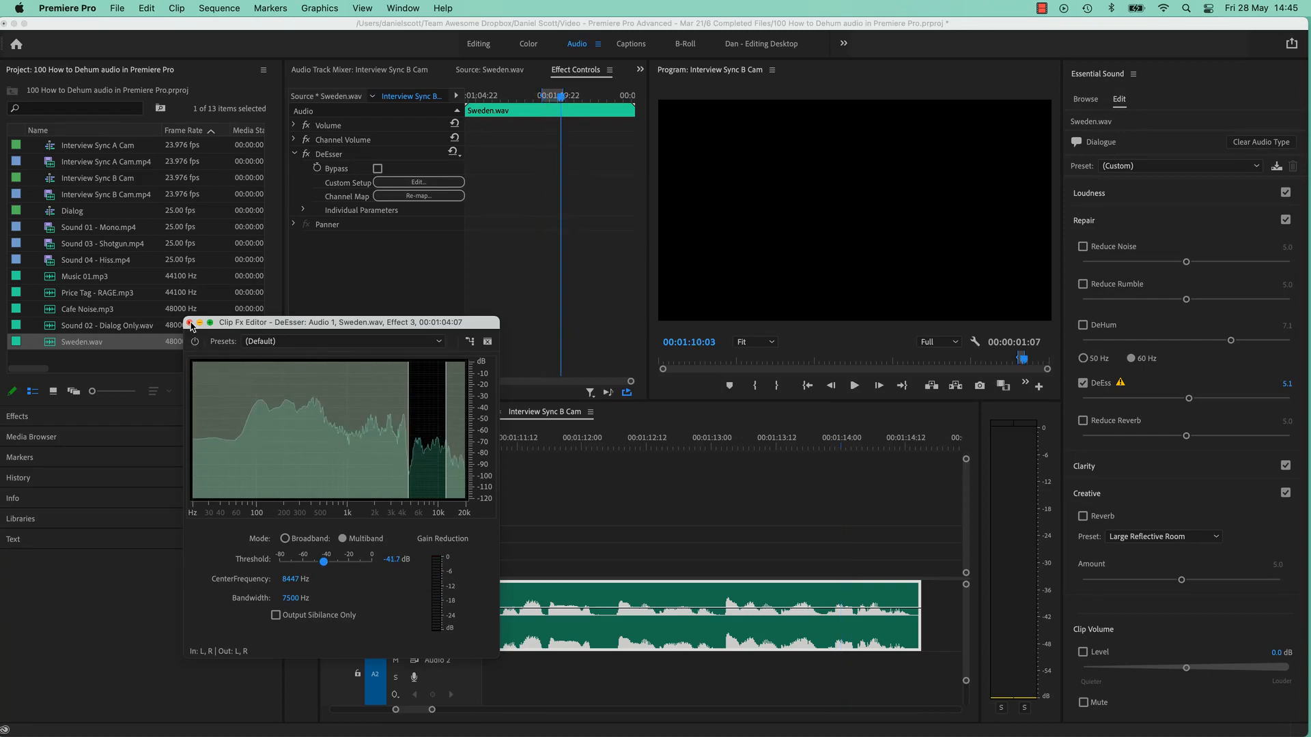
{"action": "left_click", "coordinate": [190, 323]}
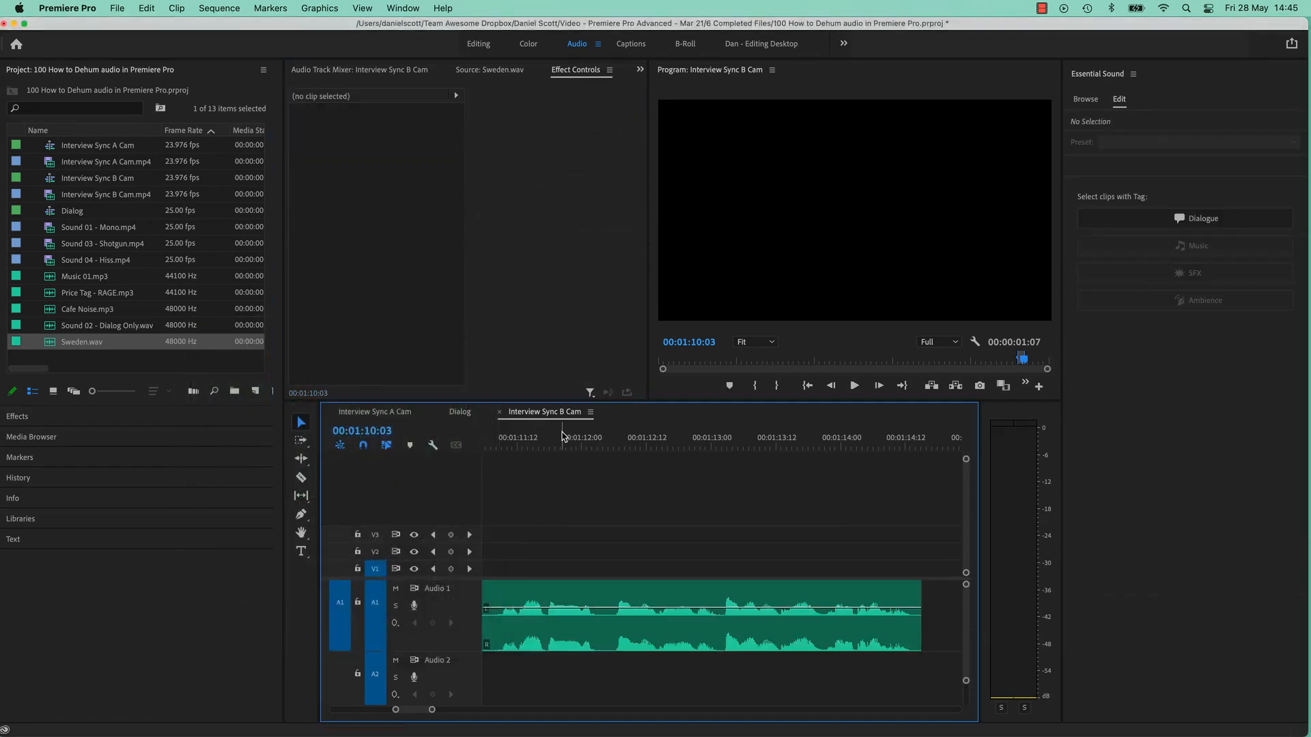
- Select the Sweden.wav clip in the timeline and extend the marked in/out range to span the whole clip
{"action": "left_click", "coordinate": [535, 448]}
{"action": "key", "text": "backslash"}
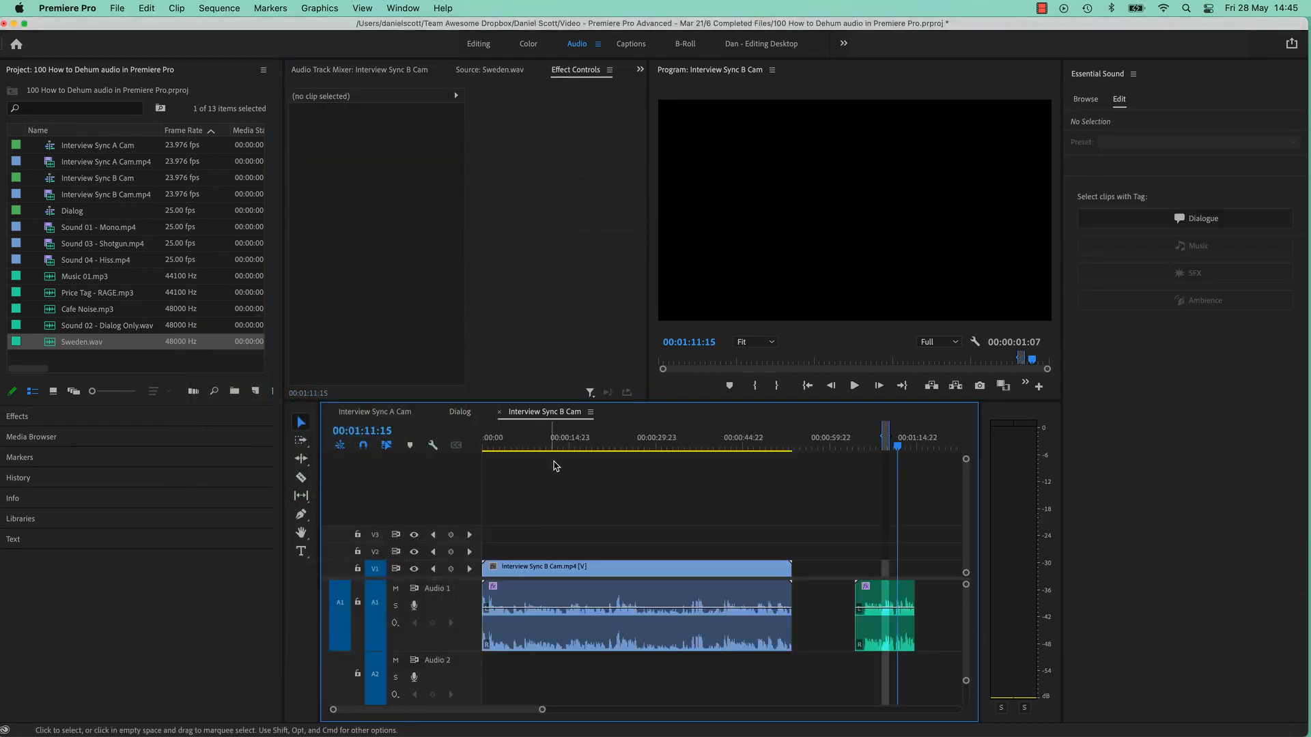
{"action": "left_click_drag", "start_coordinate": [894, 453], "coordinate": [864, 452]}
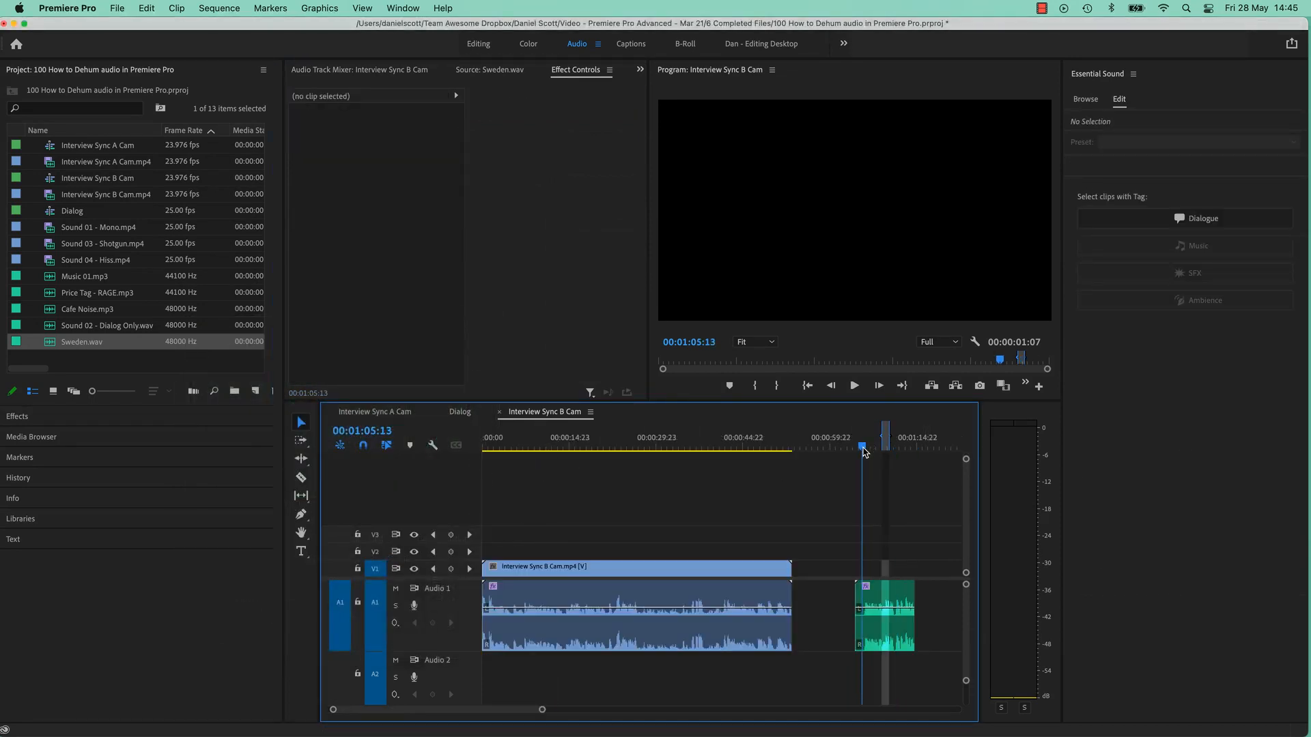
{"action": "left_click", "coordinate": [887, 588]}
{"action": "key", "text": "backslash"}
{"action": "key", "text": "backslash"}
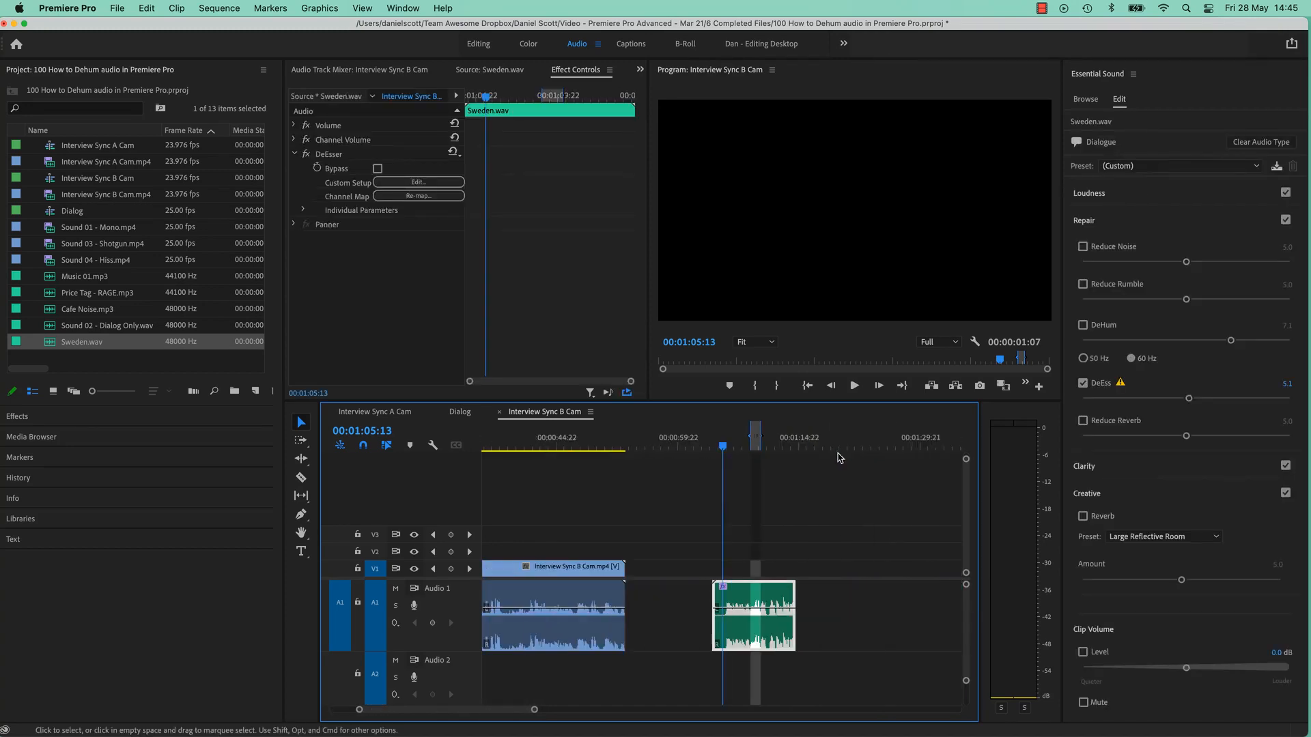
{"action": "left_click", "coordinate": [751, 439]}
{"action": "mouse_move", "coordinate": [751, 436]}
{"action": "left_mouse_down"}
{"action": "mouse_move", "coordinate": [712, 437]}
{"action": "mouse_move", "coordinate": [796, 435]}
{"action": "left_mouse_up"}
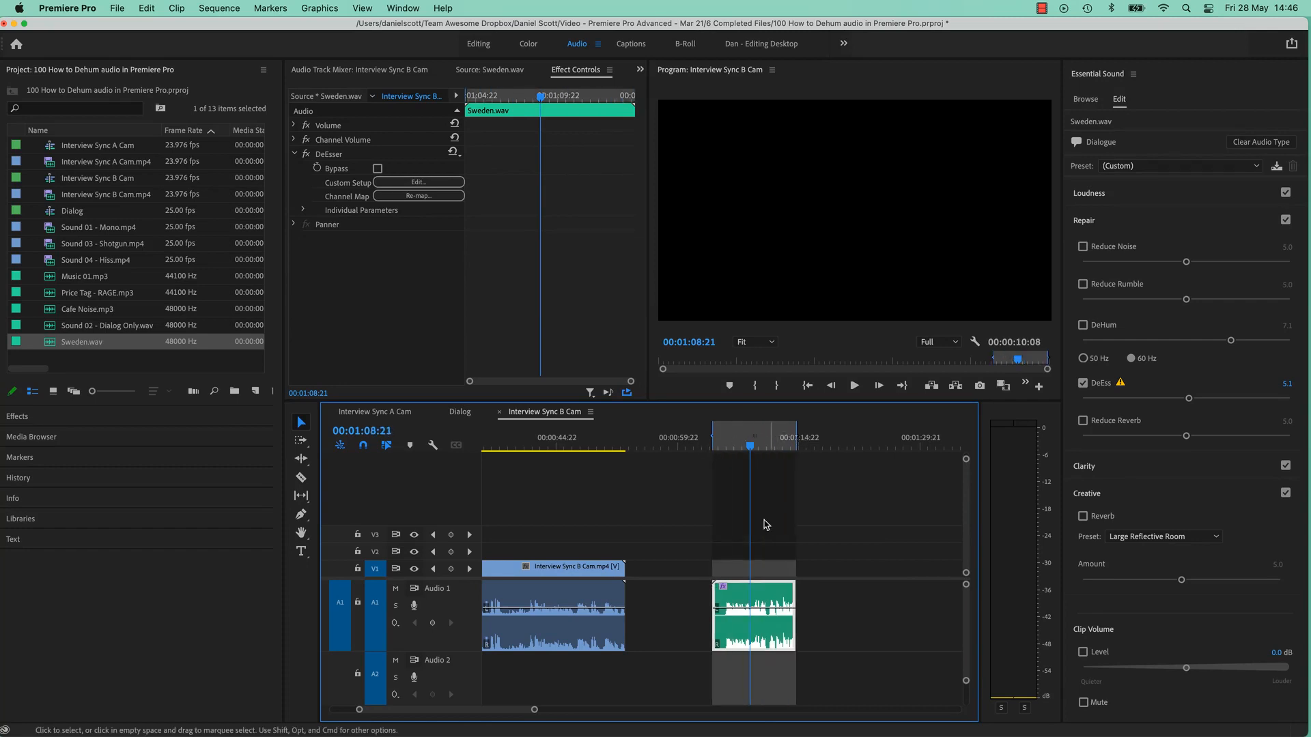
- Play the Sweden.wav clip to check the de-essed dialogue across the marked range, and return to the full sequence
{"action": "key", "text": "space"}
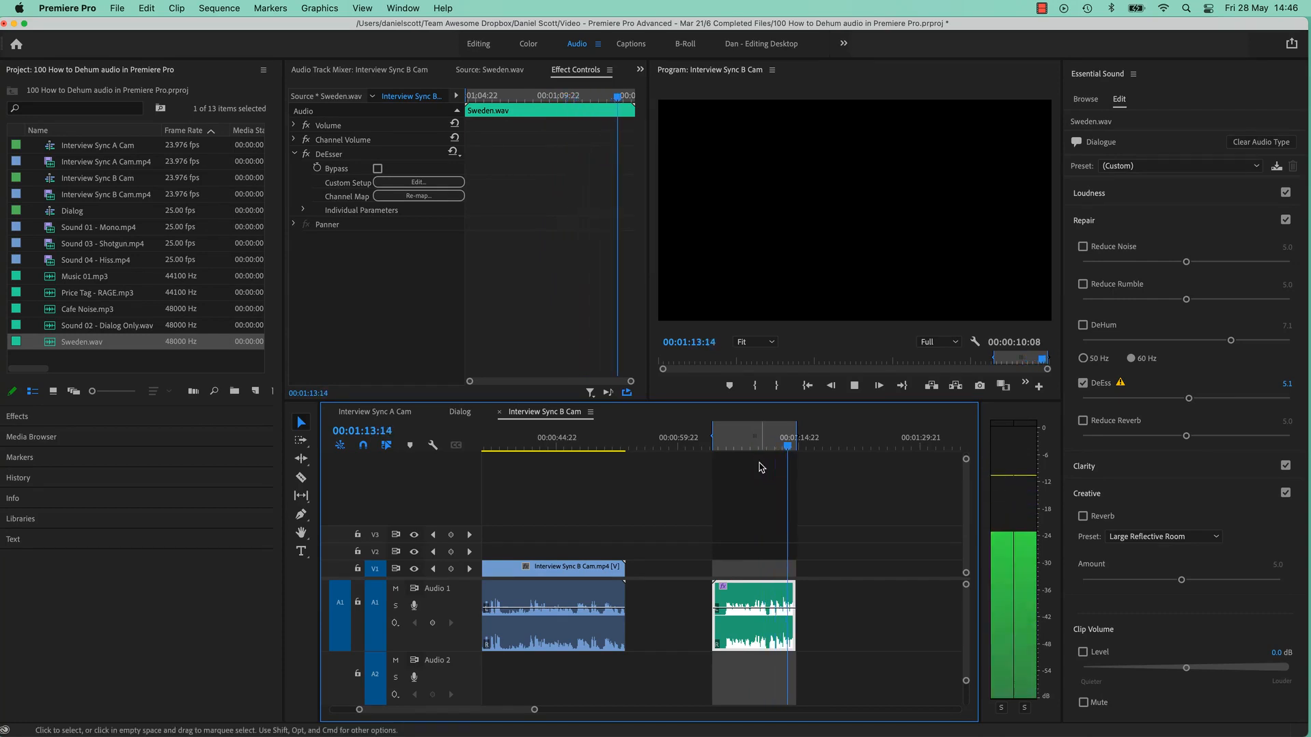
{"action": "key", "text": "space"}
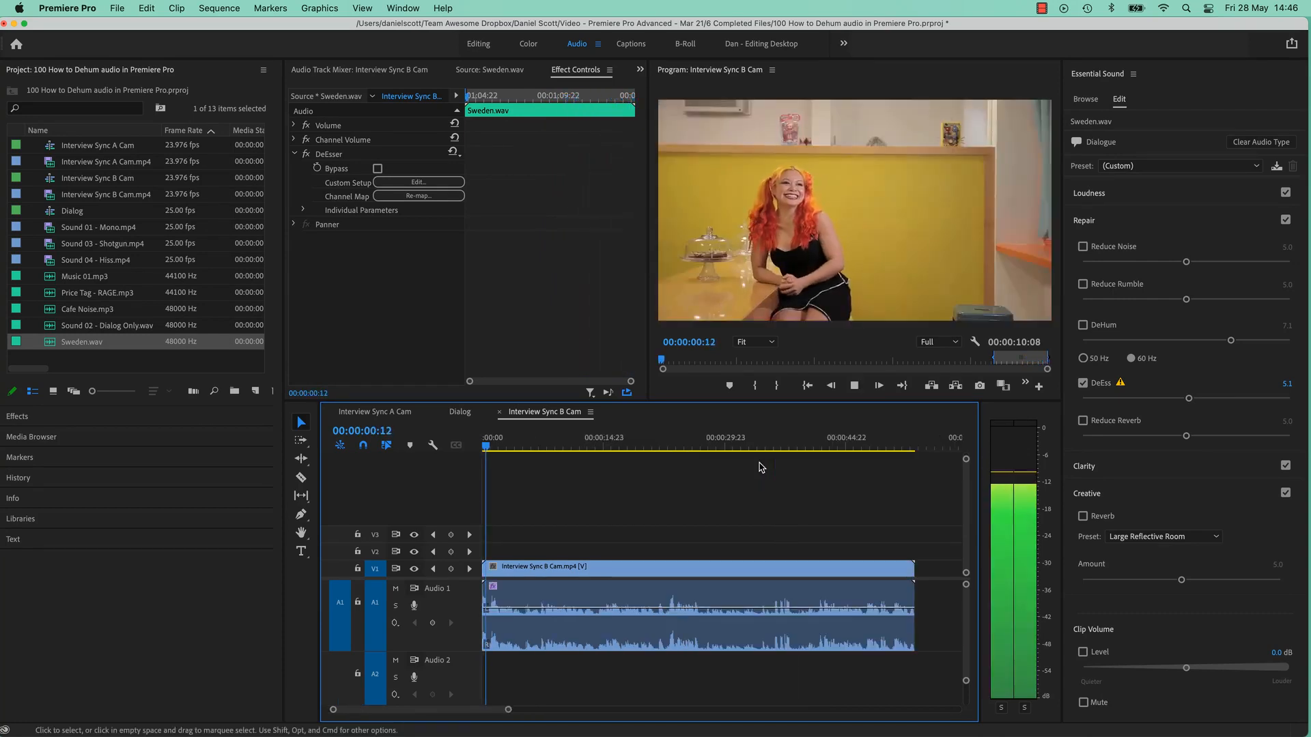
{"action": "key", "text": "space"}
{"action": "key", "text": "backslash"}
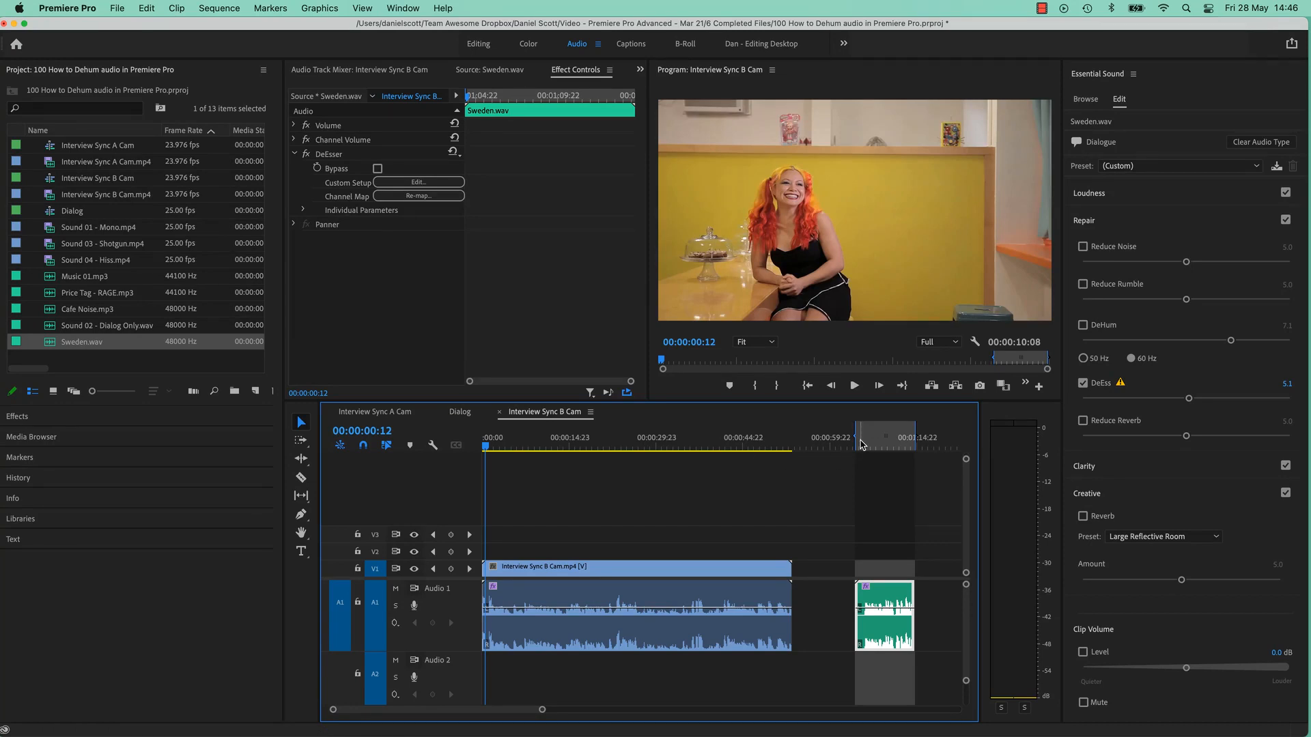
{"action": "left_click", "coordinate": [880, 445]}
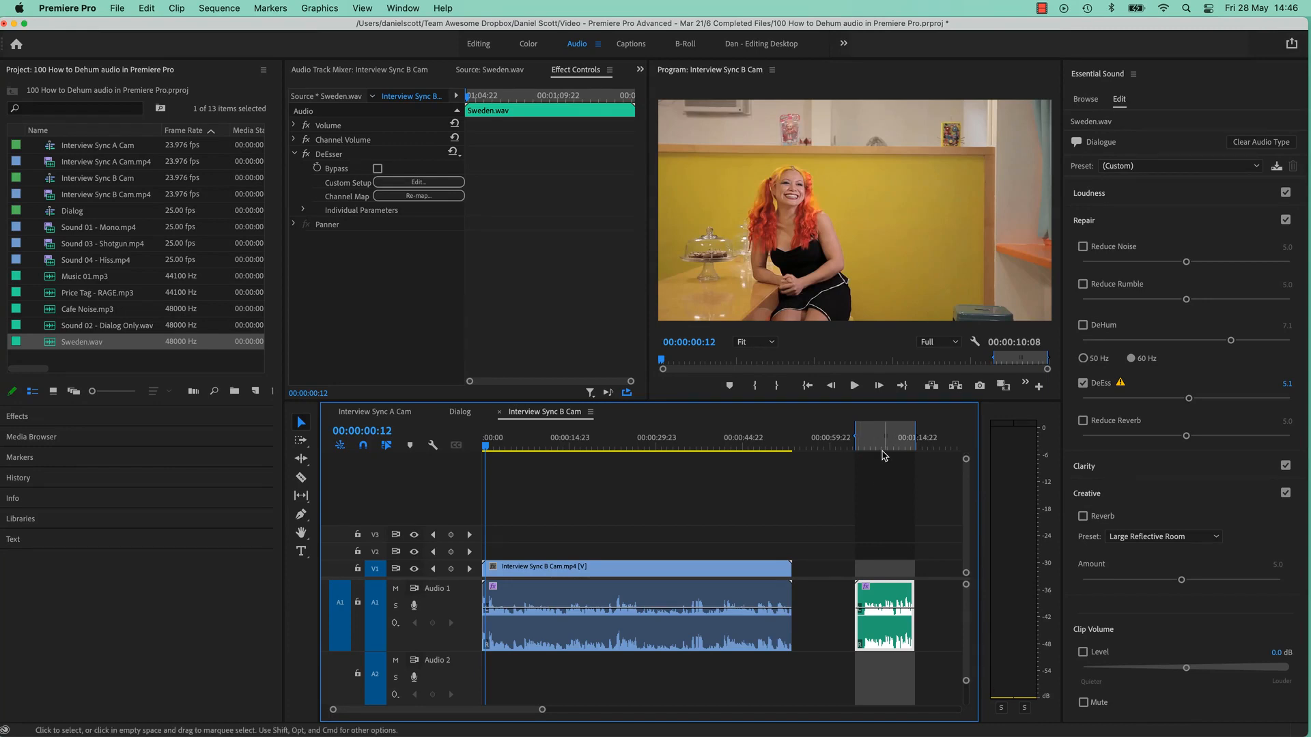